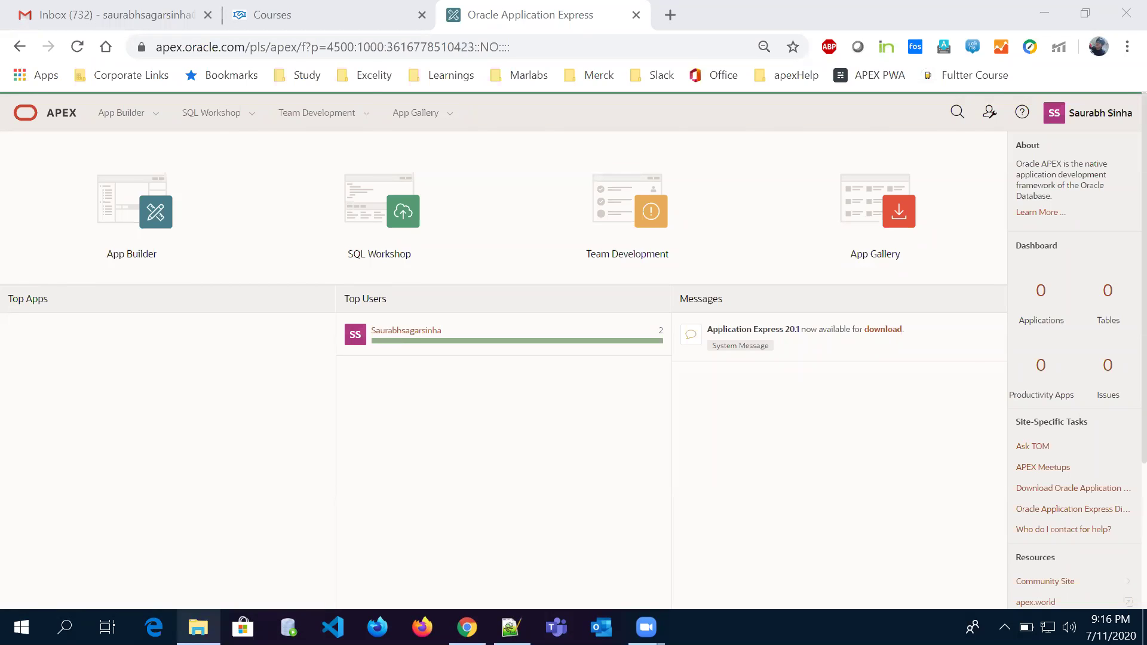
- Open the report file from the Downloads folder in Excel and fit the widths of columns A through F to their contents
left_click(198, 627)
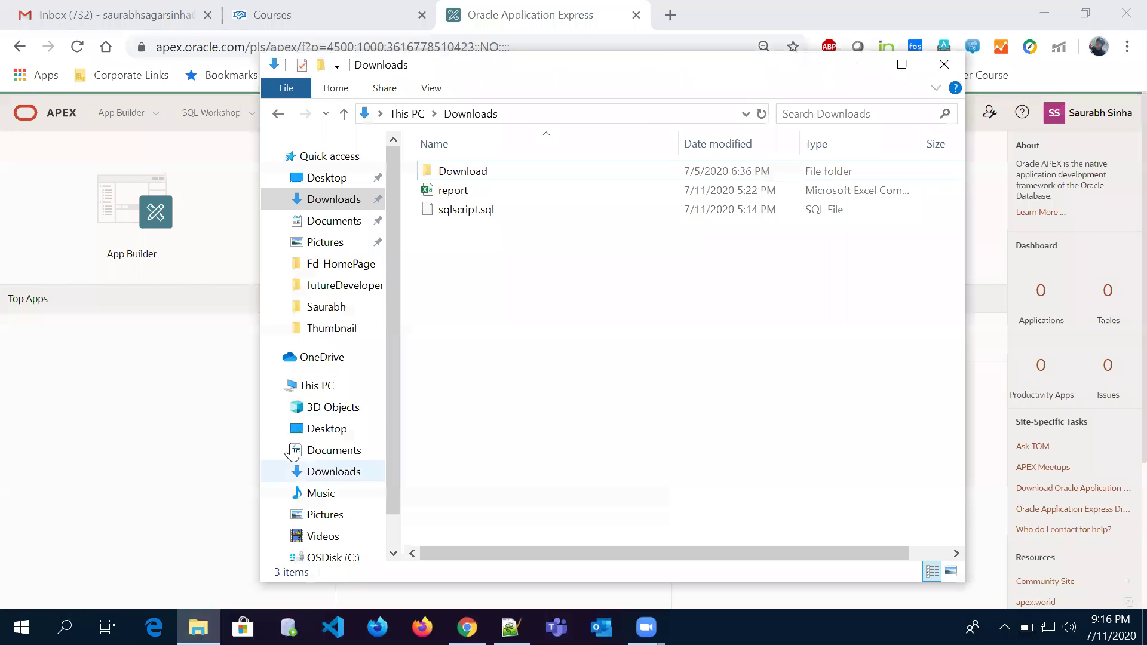
double_click(456, 192)
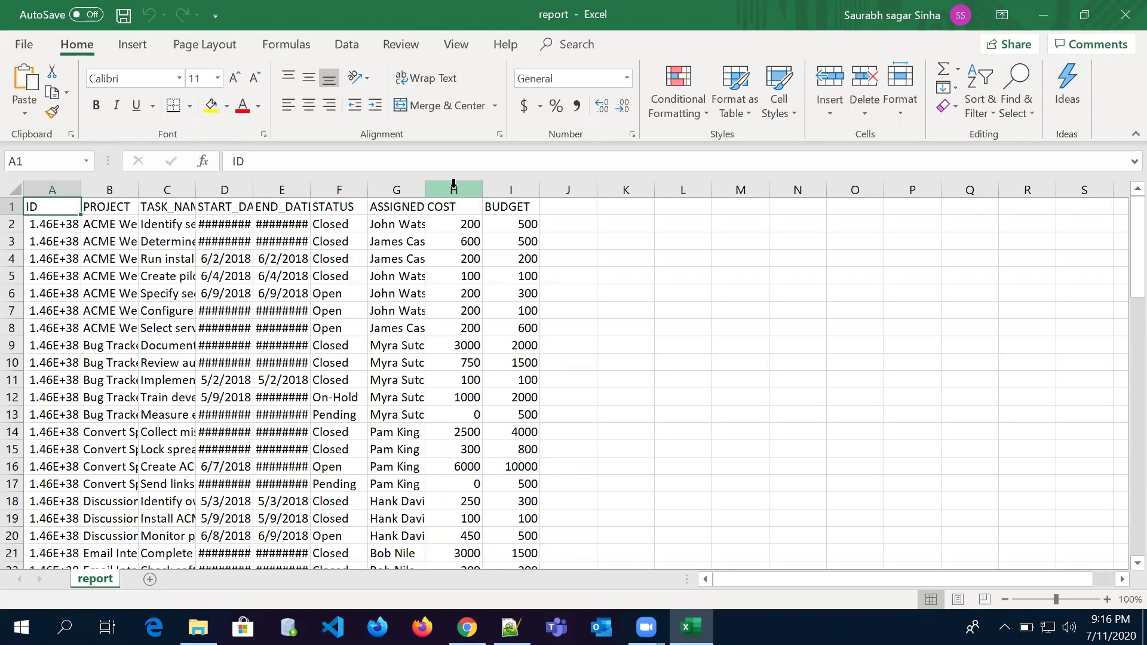
double_click(81, 186)
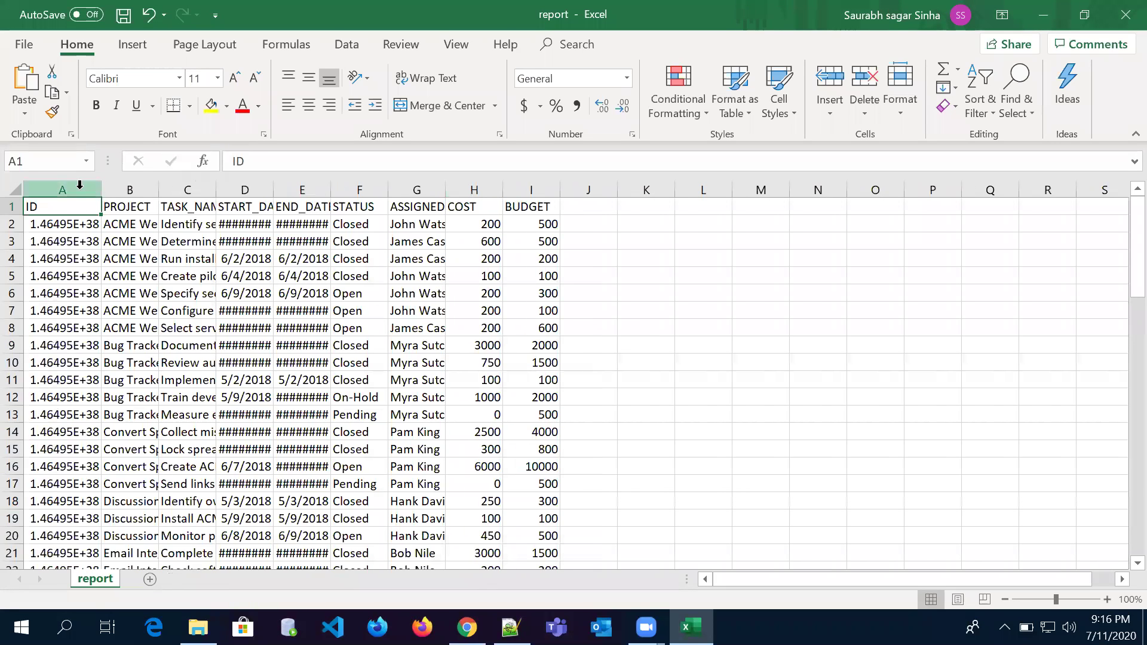
double_click(159, 189)
double_click(351, 189)
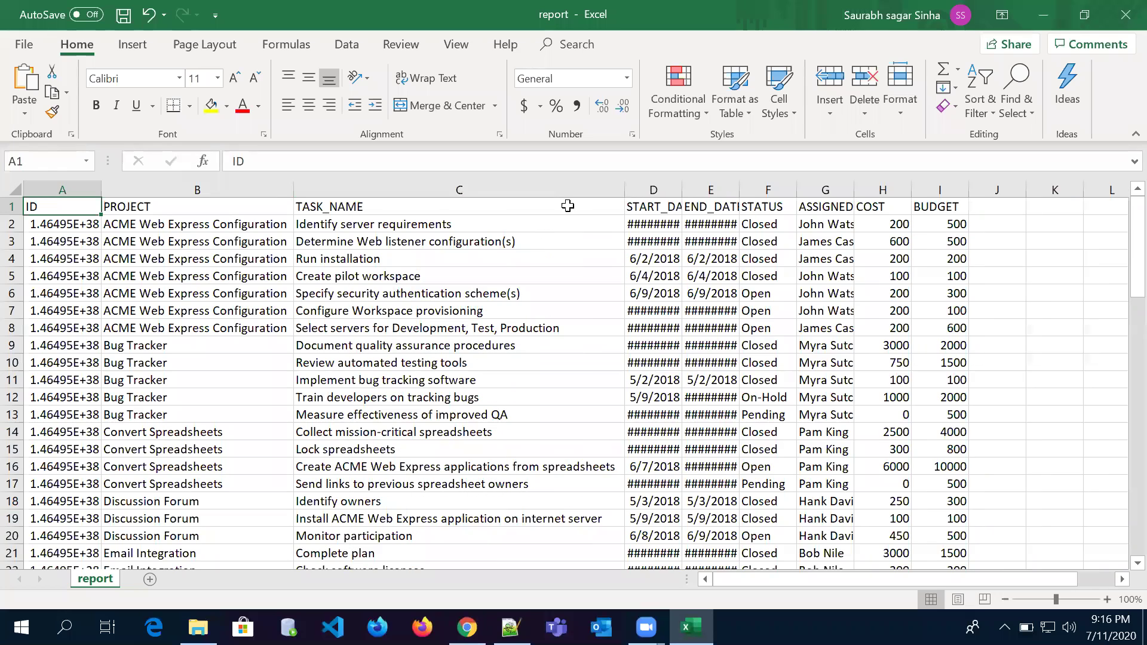
double_click(681, 190)
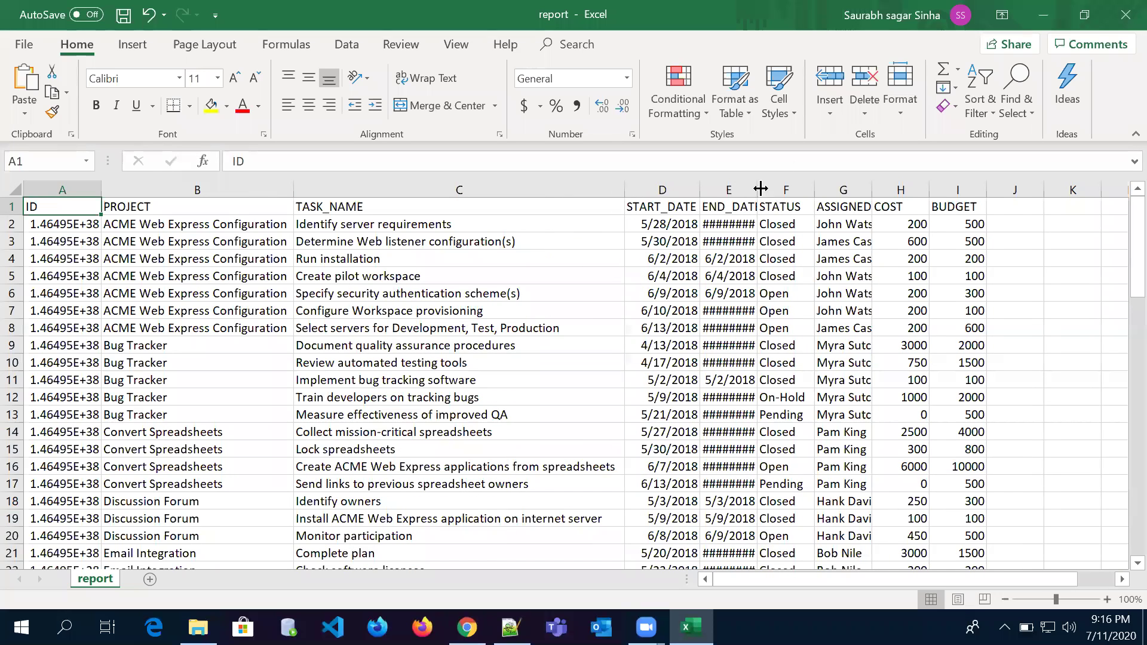
double_click(757, 189)
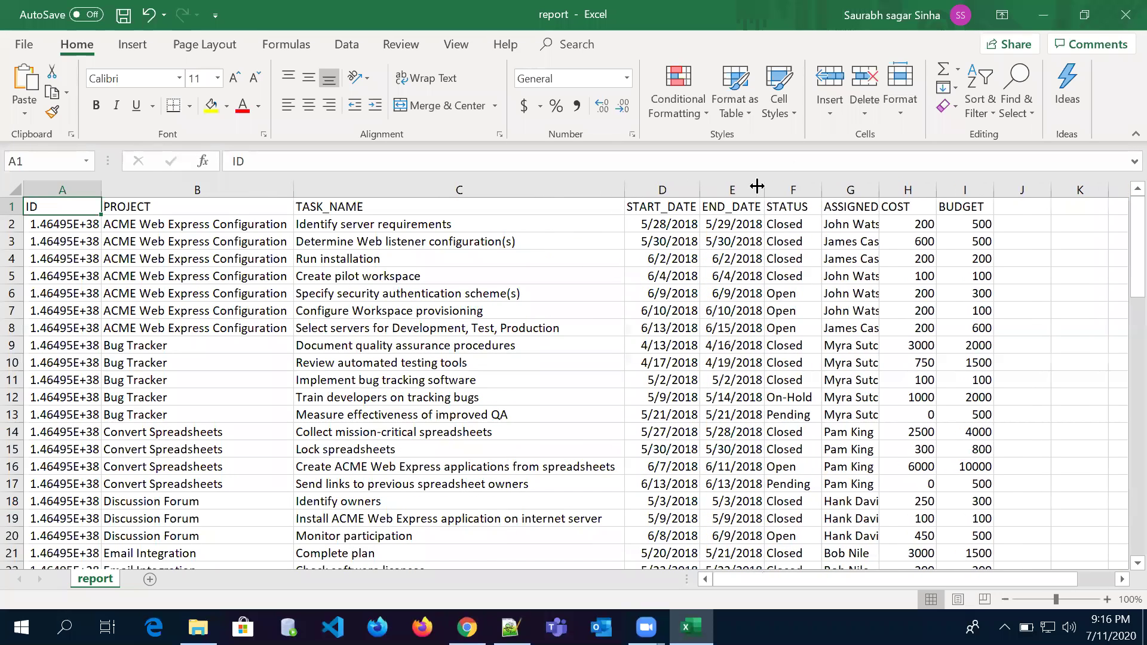
double_click(819, 190)
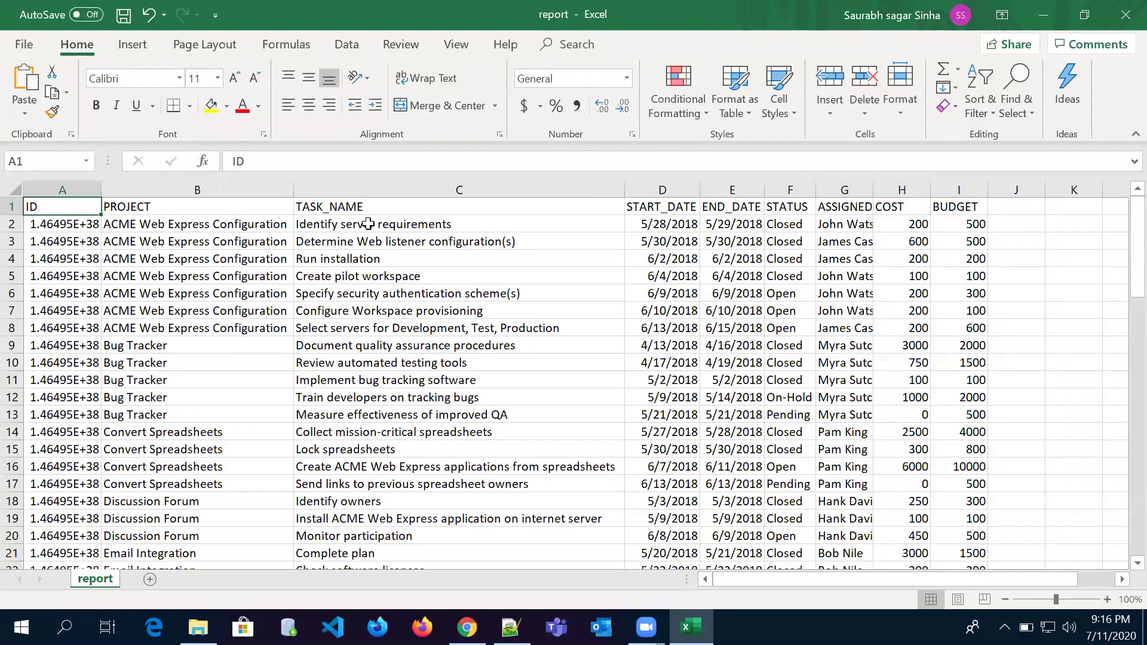
- Examine the report's columns one by one, from PROJECT and TASK_NAME through the dates, status and assignee to COST and BUDGET
left_click(254, 189)
left_click(376, 189)
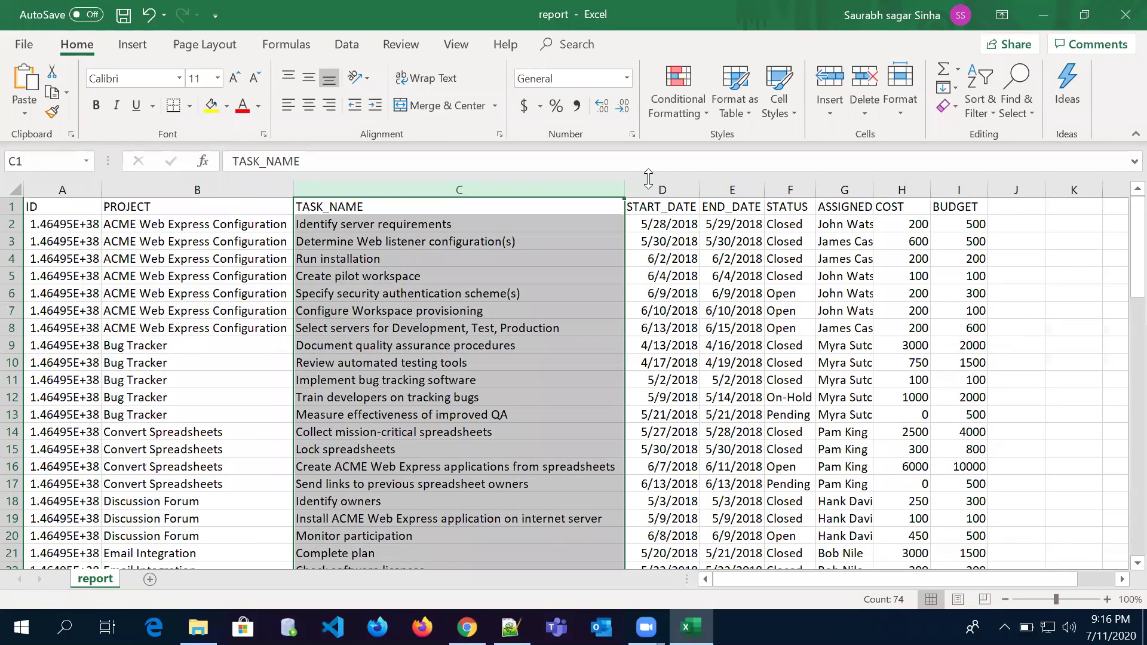
left_click(663, 188)
left_click(734, 189)
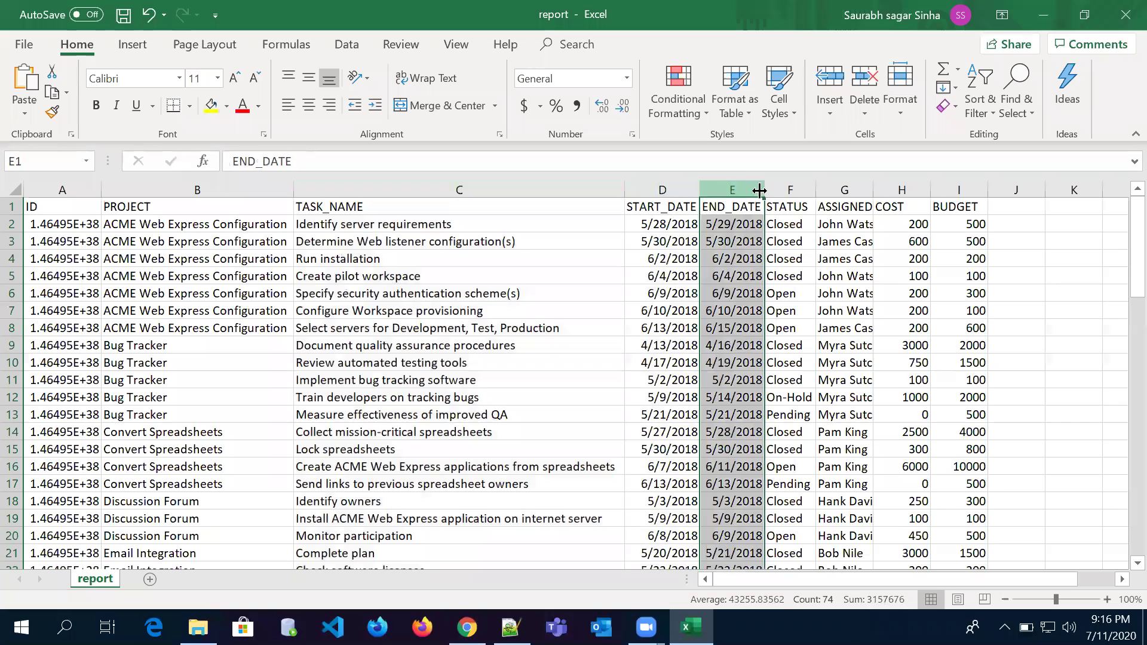
left_click(794, 187)
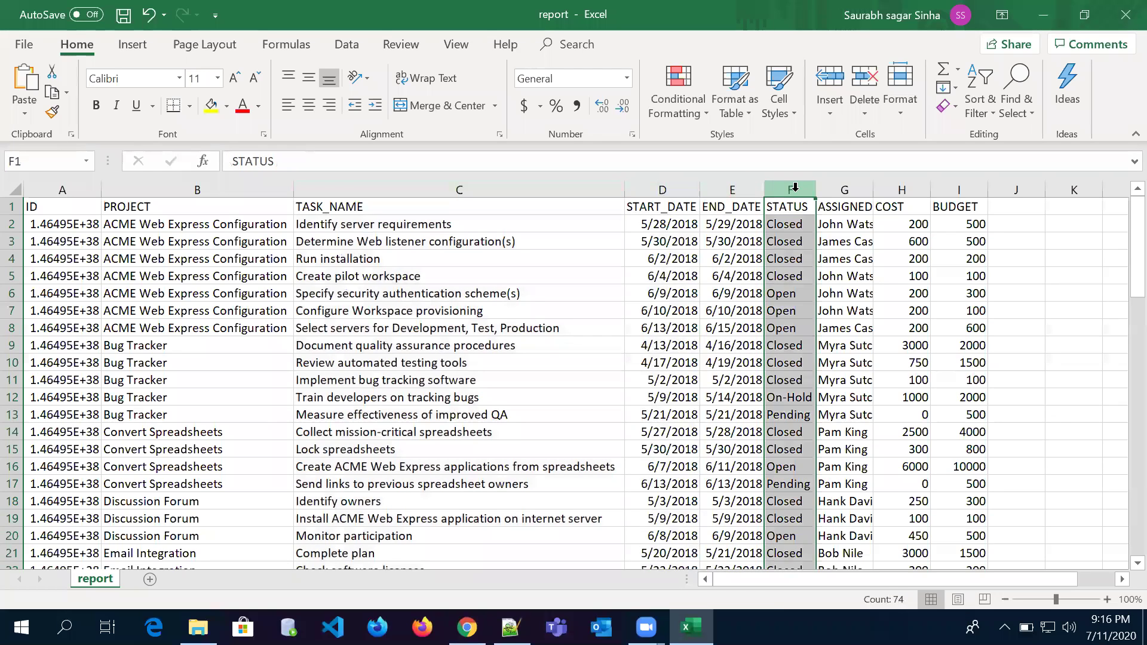
left_click(860, 188)
left_click(907, 189)
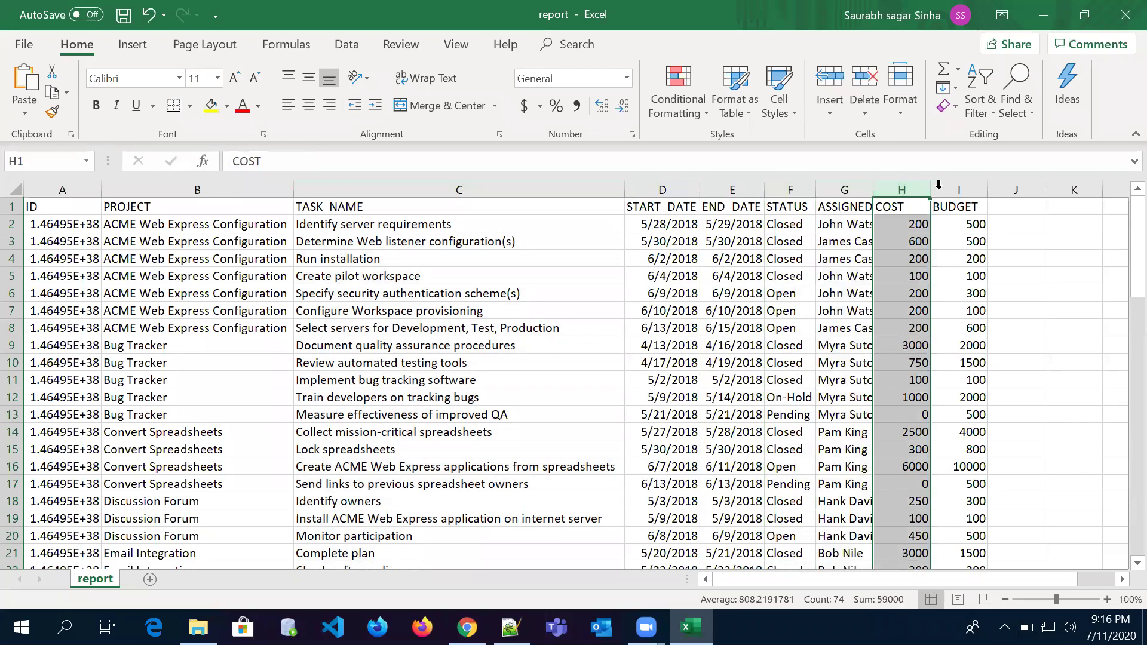
left_click(953, 185)
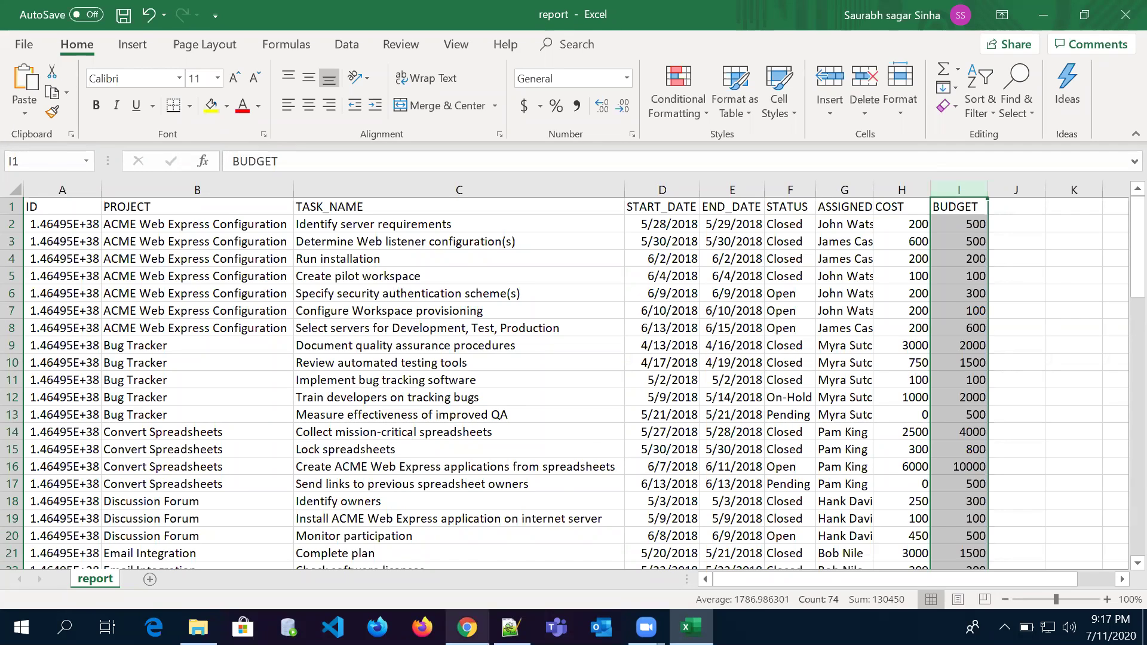
- Switch to Oracle APEX in the browser and start creating a new application from a file in App Builder
left_click(467, 628)
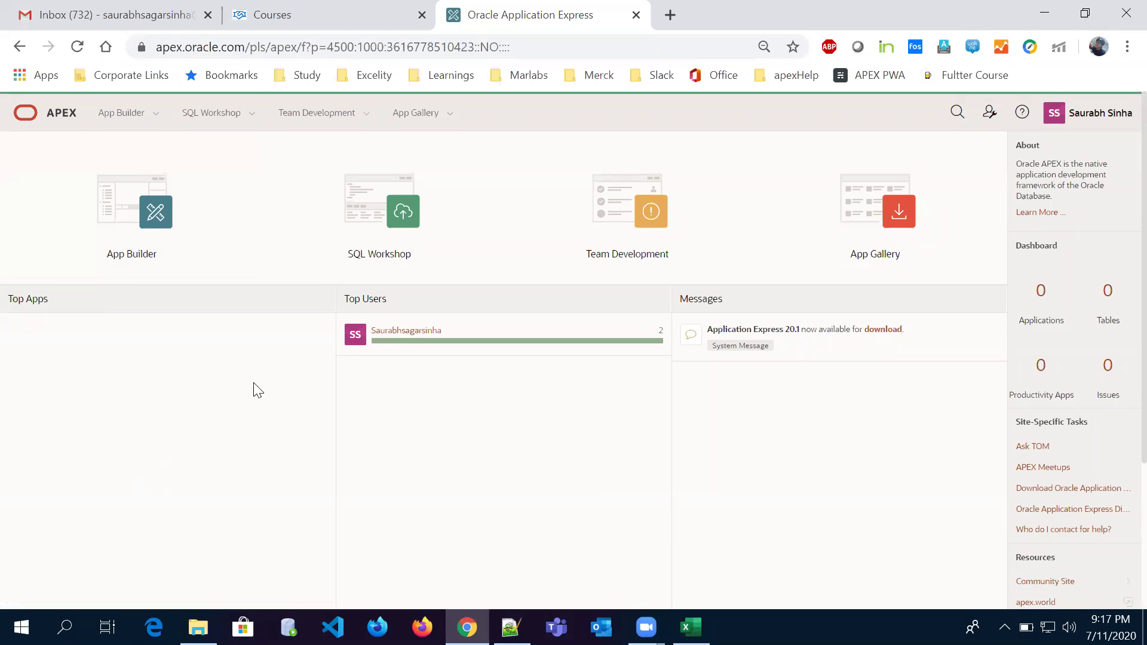
left_click(154, 214)
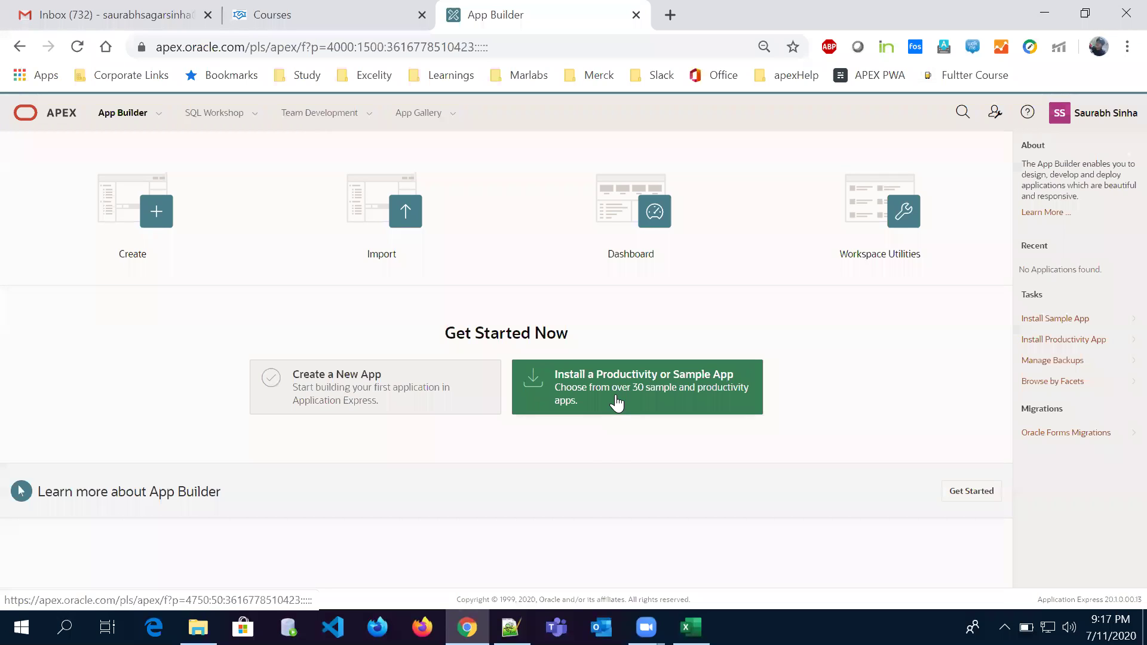
left_click(366, 406)
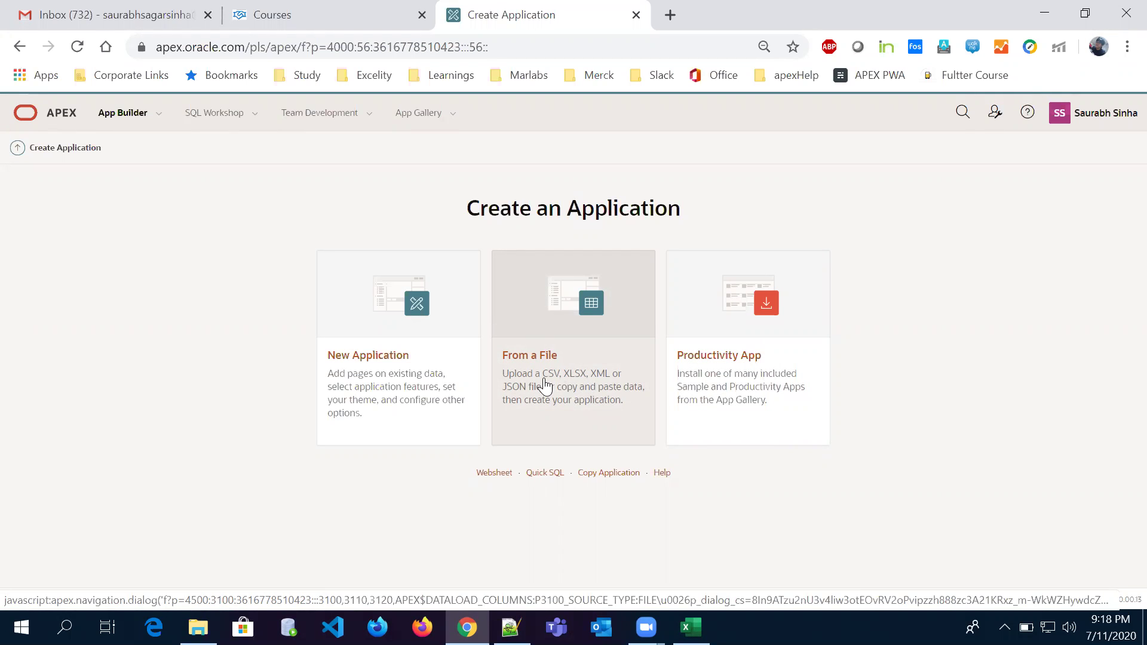
left_click(531, 397)
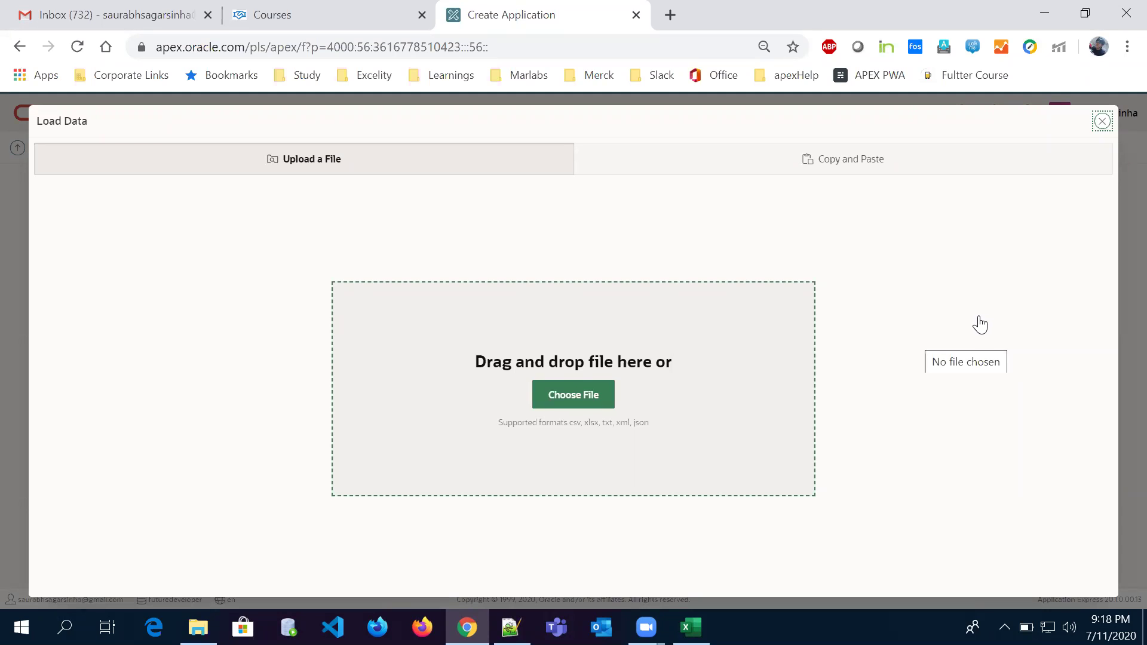
- Upload the report file from the Downloads folder as the data source for the application
left_click(565, 395)
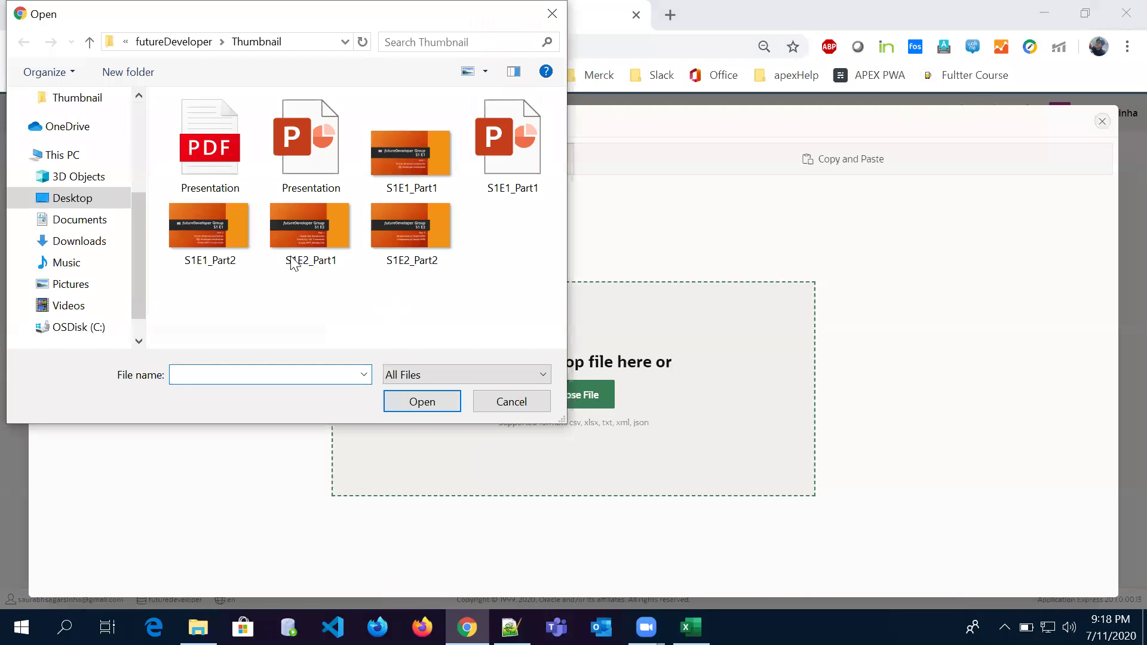
left_click_drag(133, 211, 133, 114)
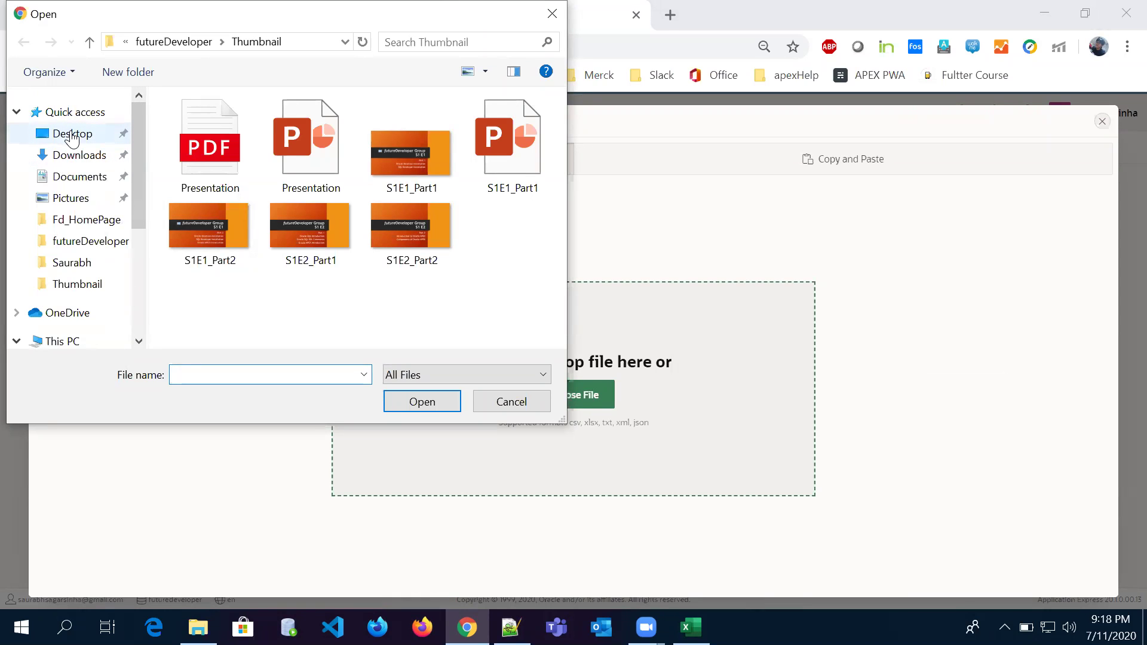
left_click(72, 135)
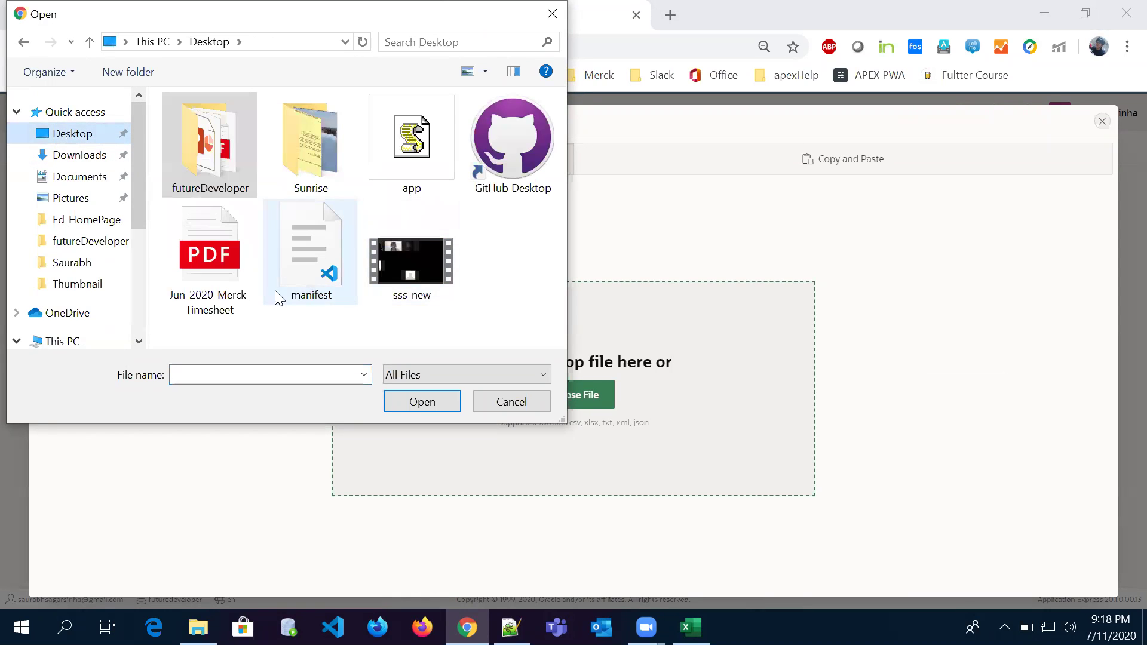
left_click(88, 157)
left_click(203, 148)
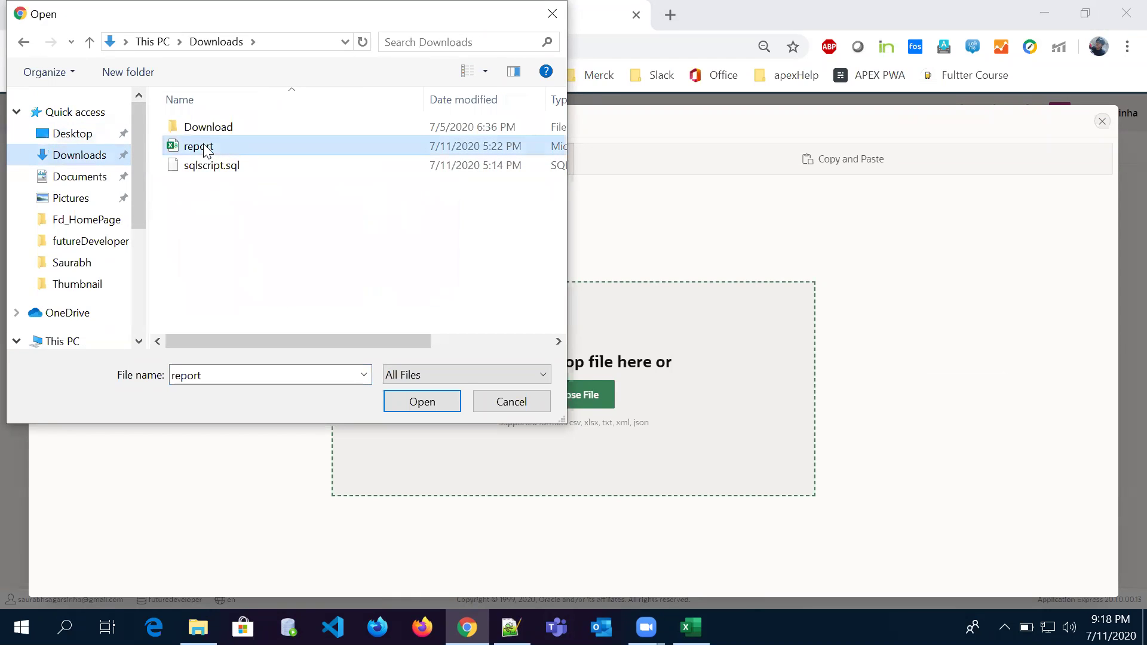
left_click(422, 403)
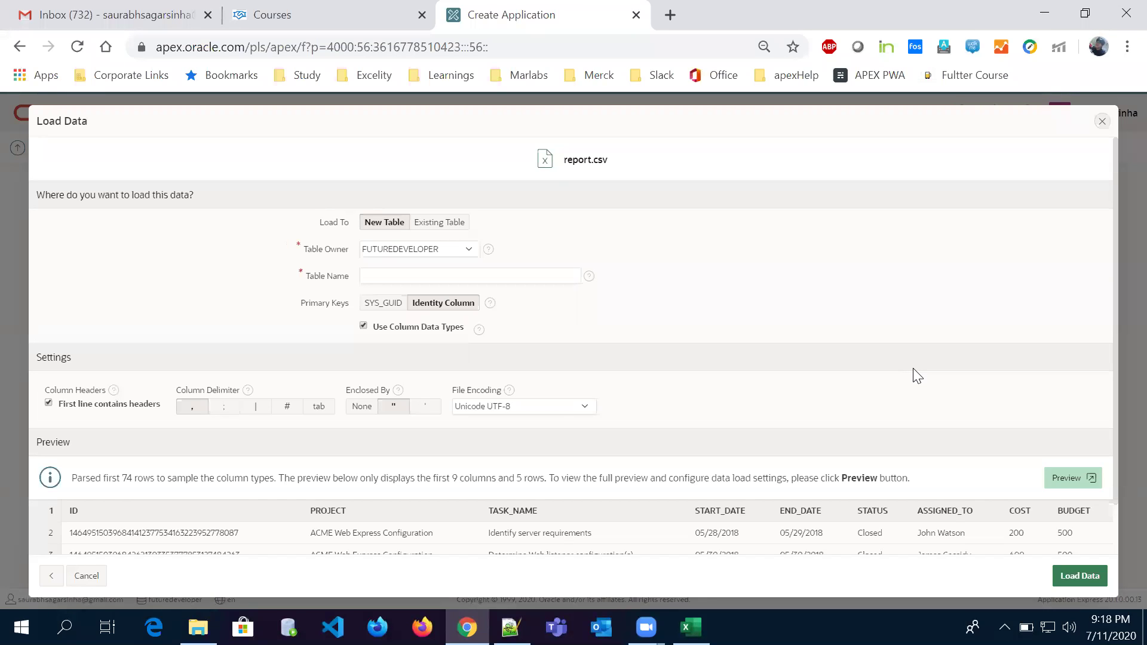
- Review the Load Data settings and the preview of the uploaded file's columns and rows
scroll(915, 279, "down", 1)
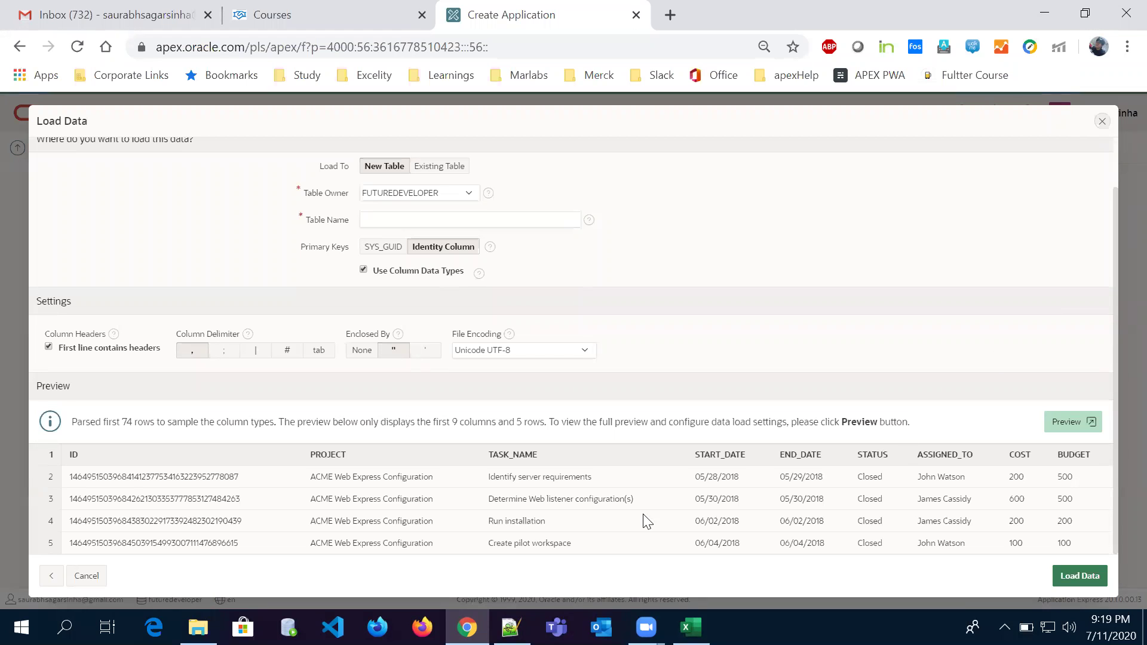
scroll(691, 346, "up", 1)
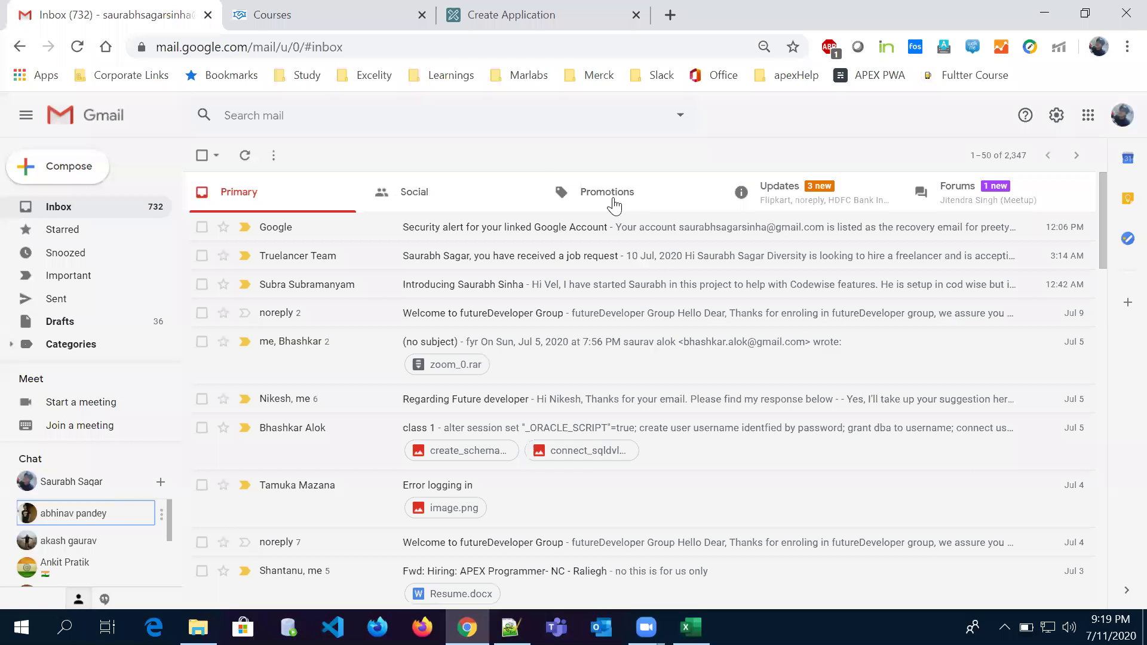
key("ctrl+1")
key("ctrl+3")
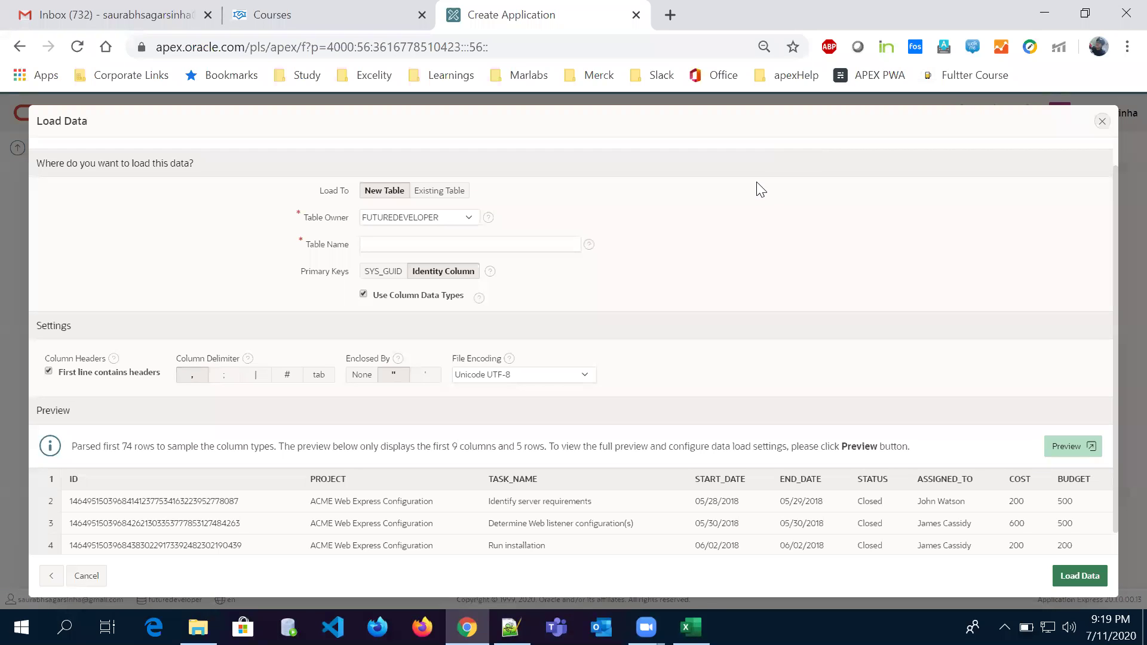
left_click(560, 246)
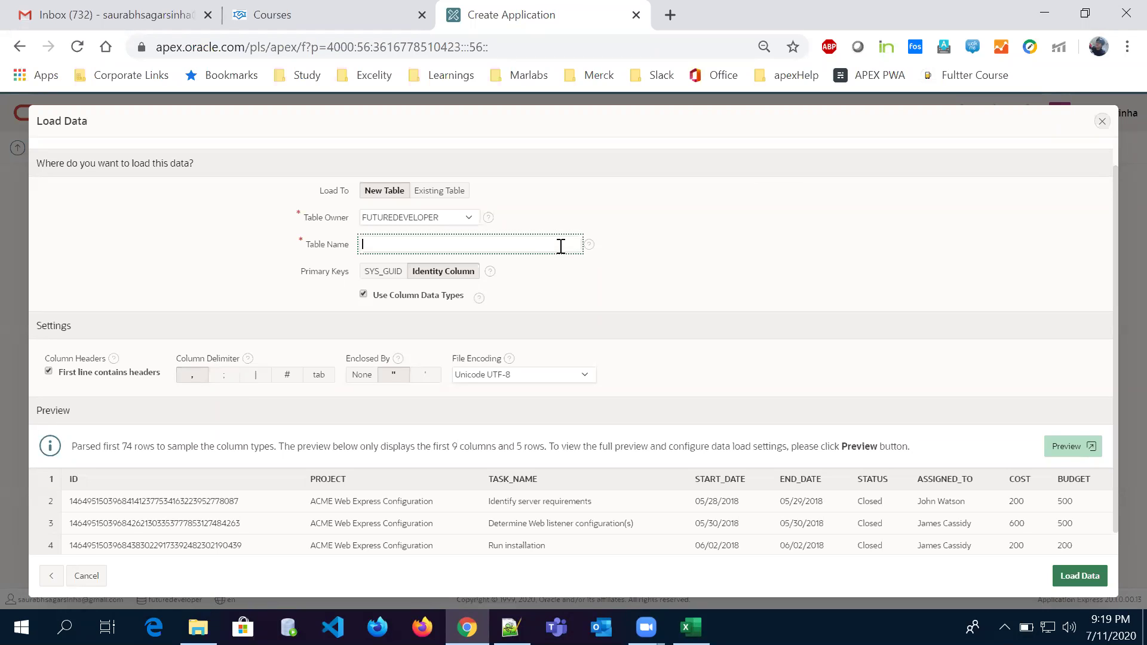
left_click(740, 259)
scroll(465, 494, "down", 1)
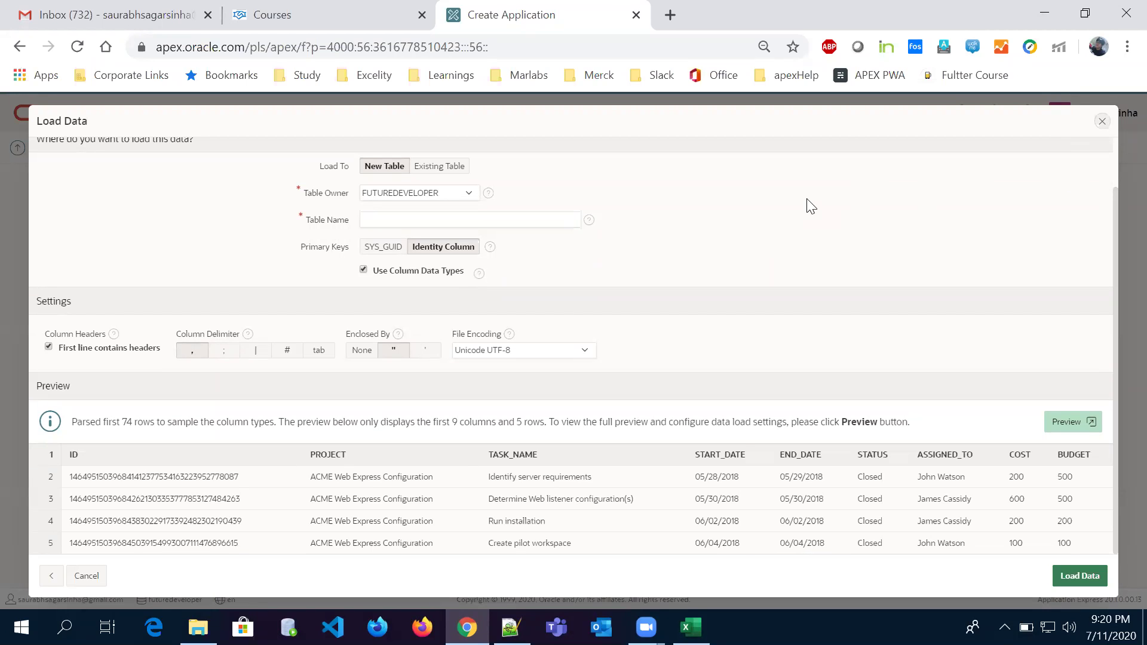
- Name the new table FD_PROJECT and load the file's data into it
left_click(526, 217)
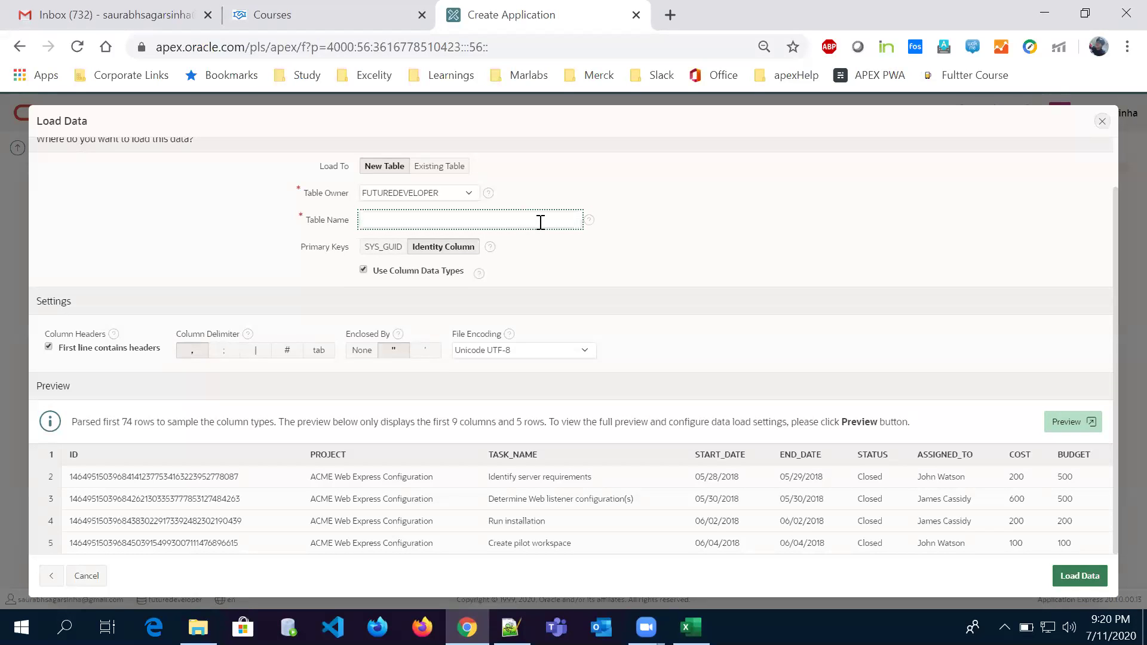
type("PROJECT")
key("Home")
type("FD_")
left_click(1083, 576)
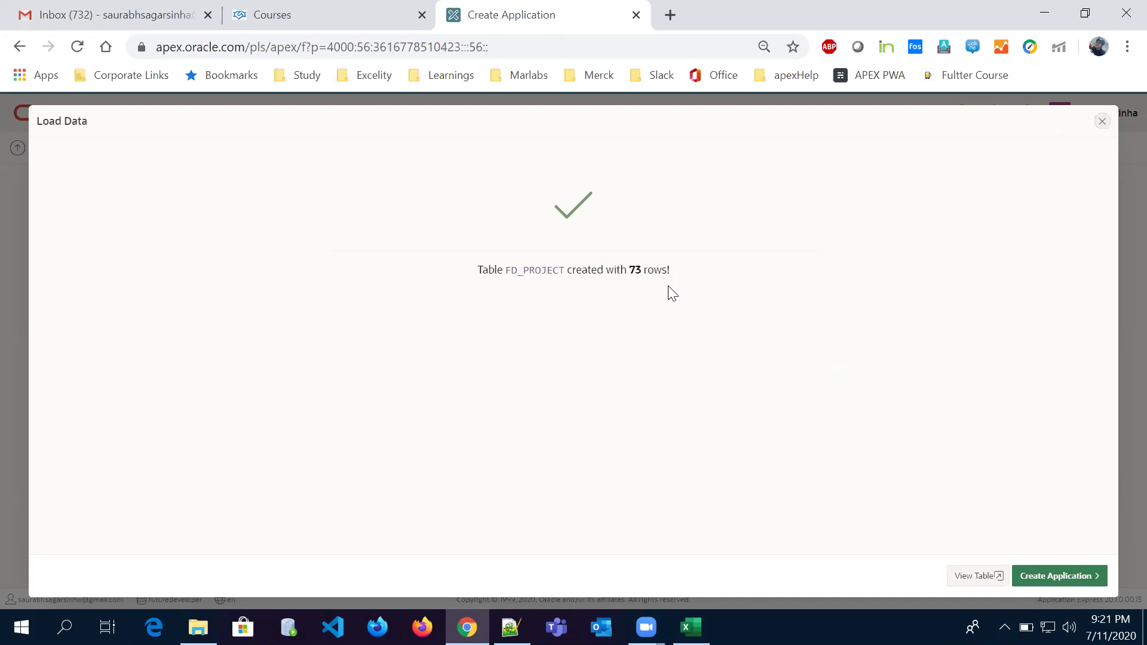
- View the FD_PROJECT table in Object Browser and inspect its column definitions, including the ID_1 primary key column
left_click(968, 582)
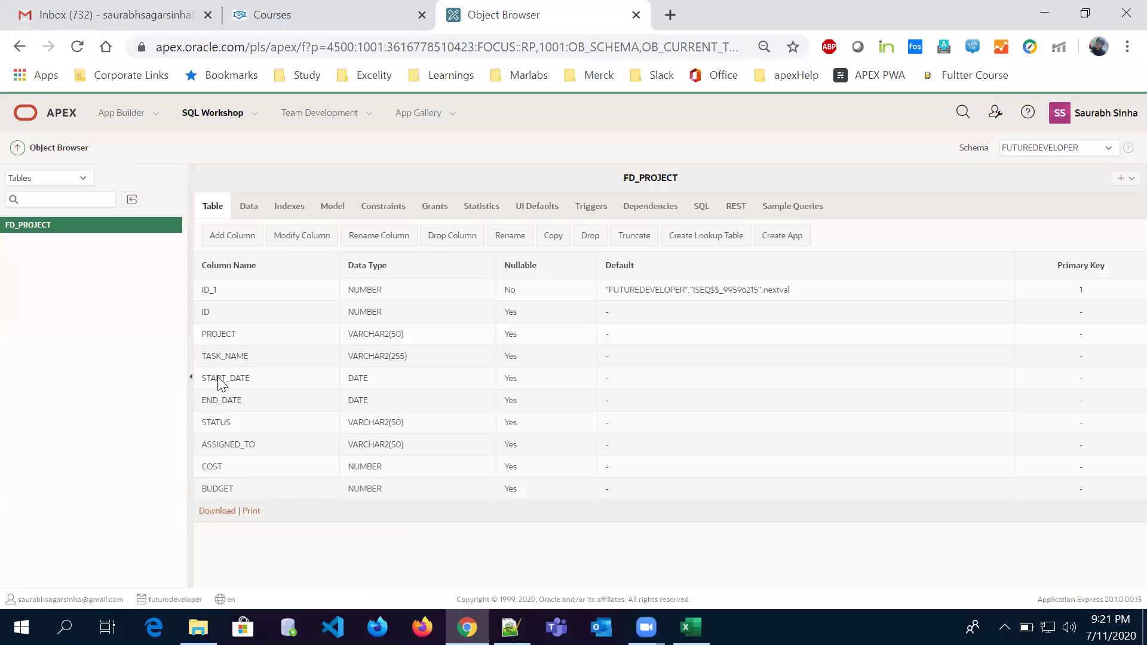
left_click_drag(225, 317, 402, 489)
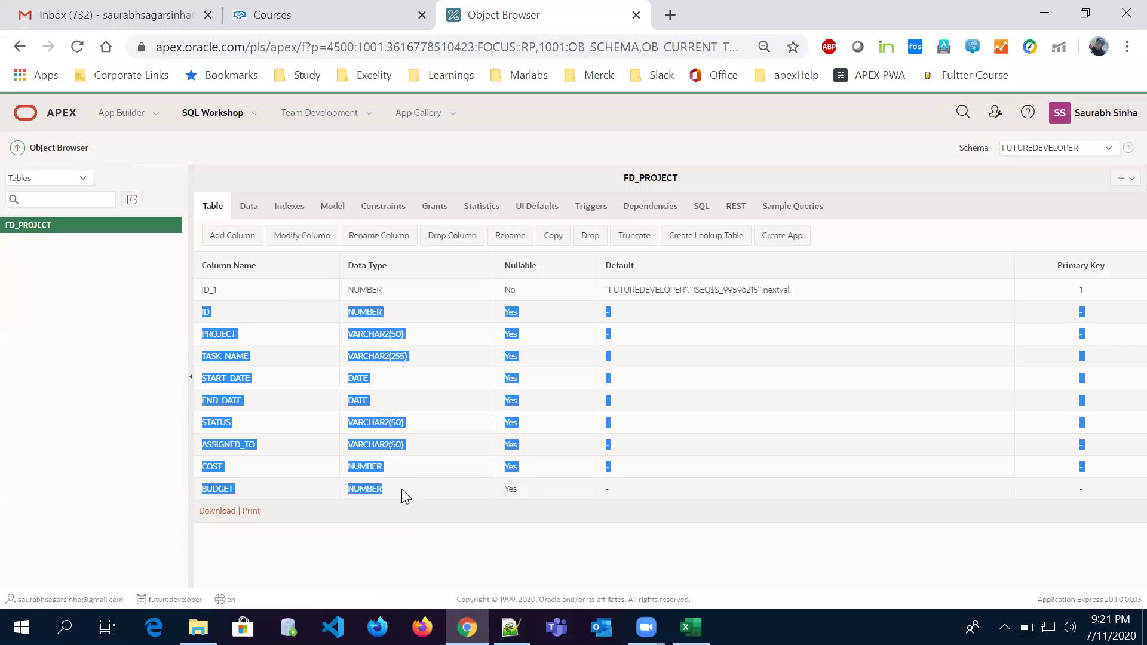
left_click(217, 288)
double_click(212, 290)
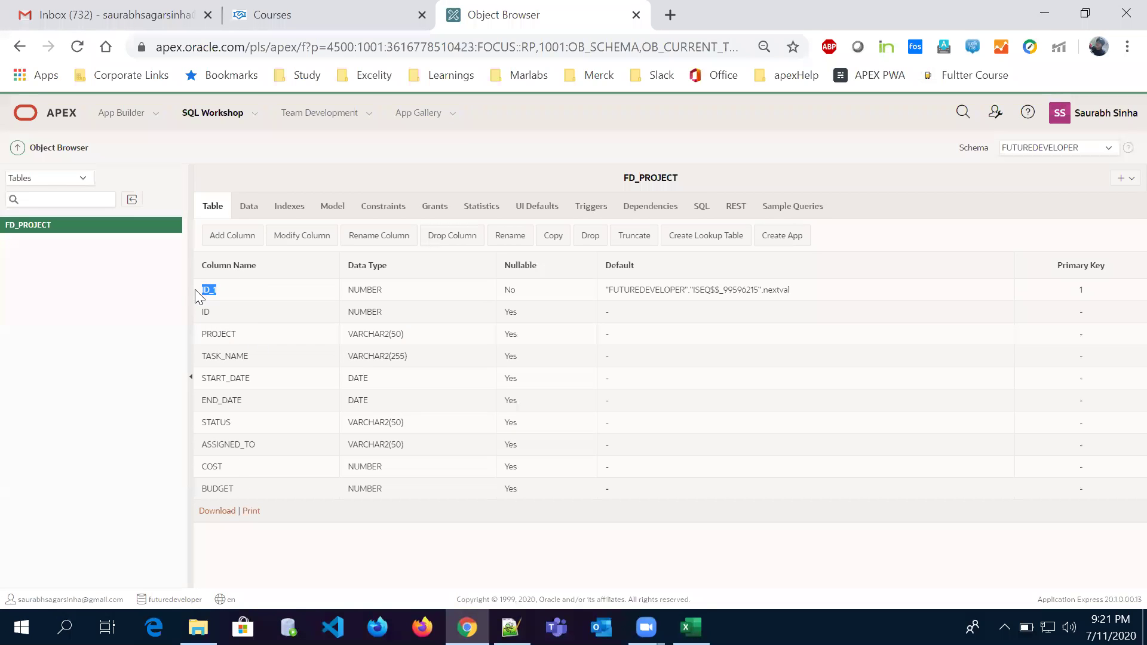
left_click(243, 292)
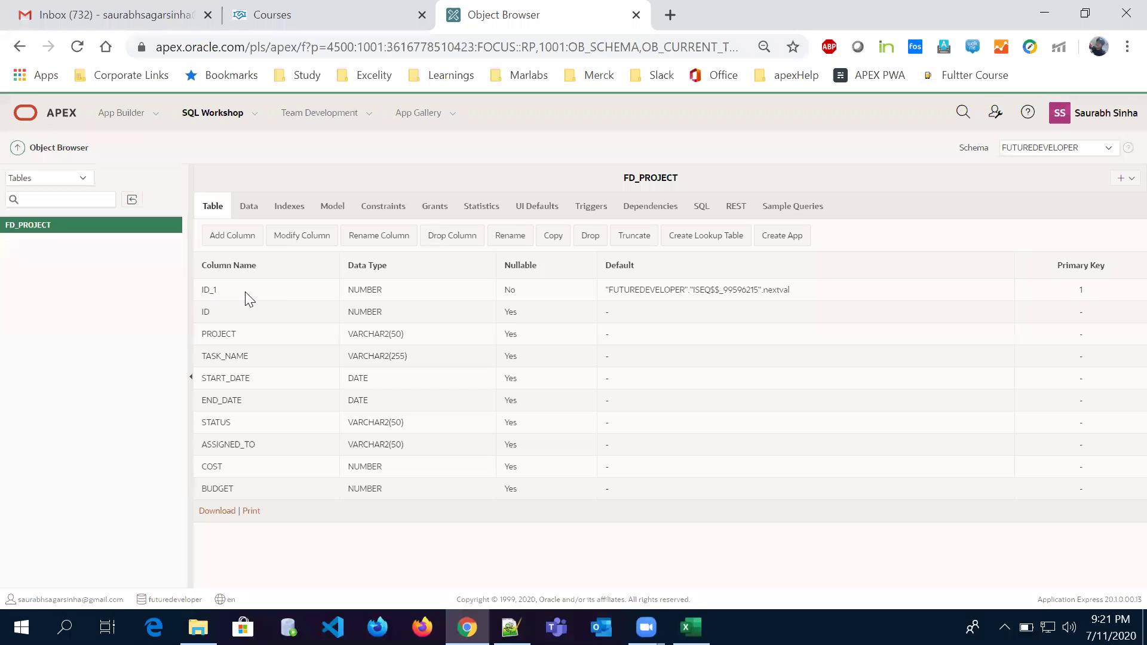
- Display the FD_PROJECT table's data and look through the loaded rows
left_click(250, 208)
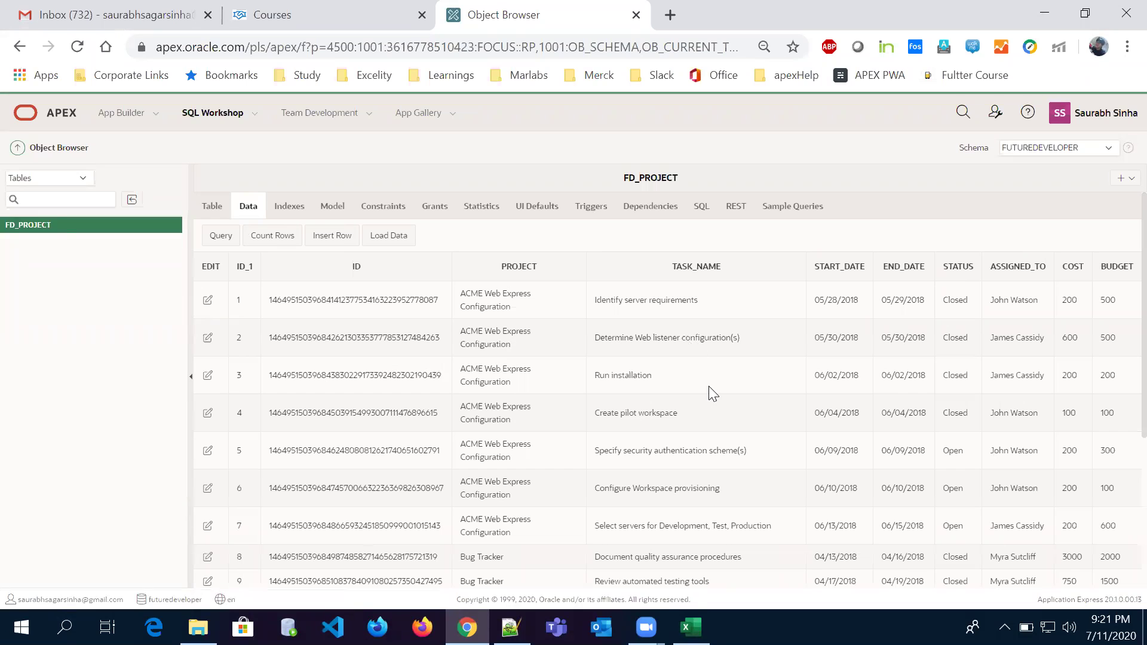
scroll(708, 386, "down", 3)
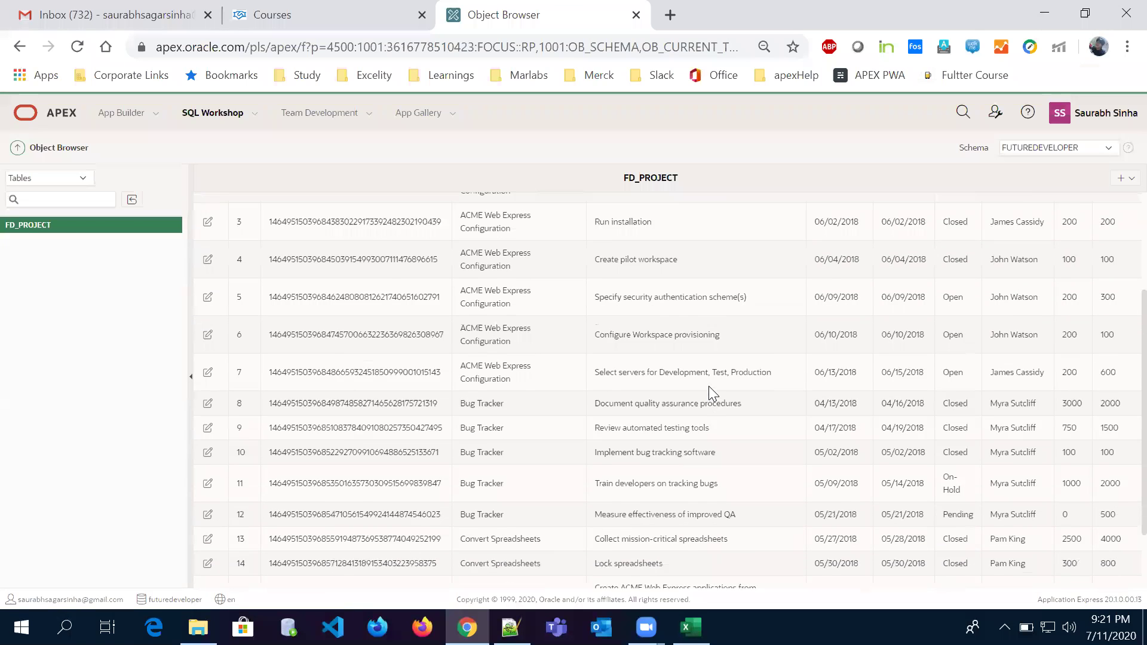
scroll(708, 386, "up", 3)
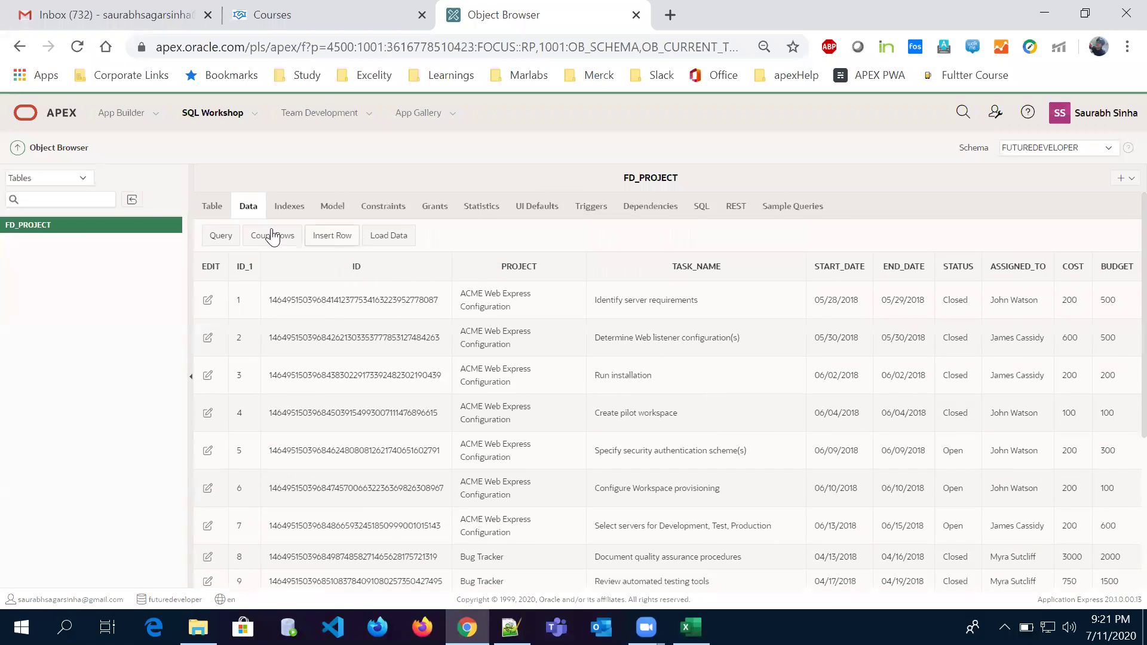
- Start creating an application from the FD_PROJECT table and look over its proposed pages and settings
left_click(212, 213)
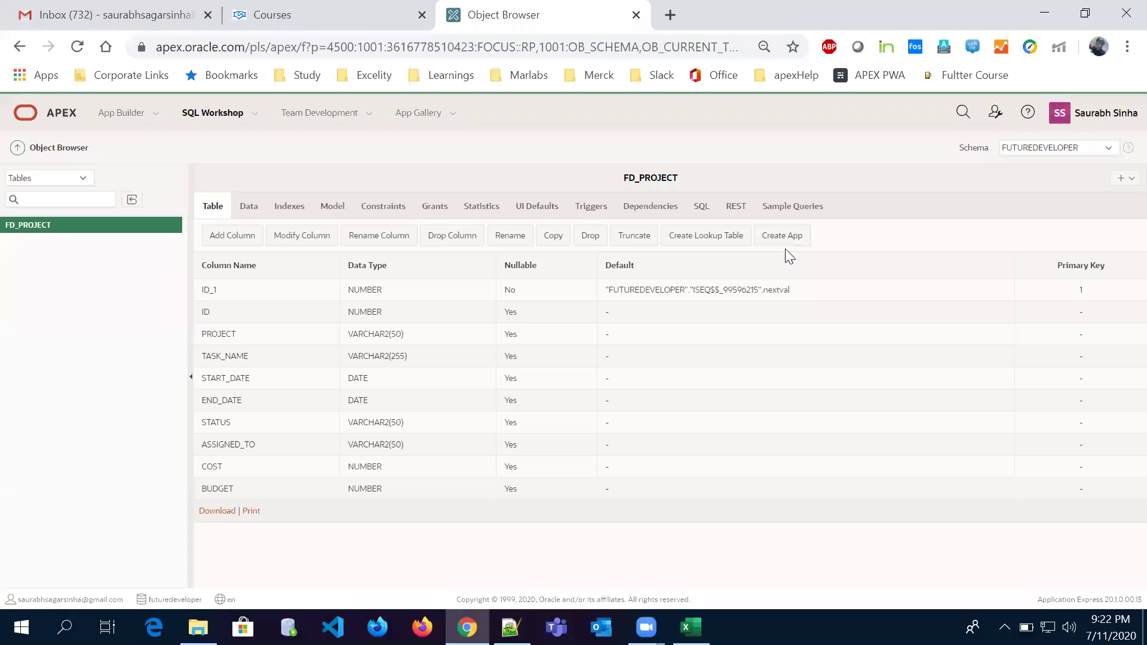
left_click(780, 242)
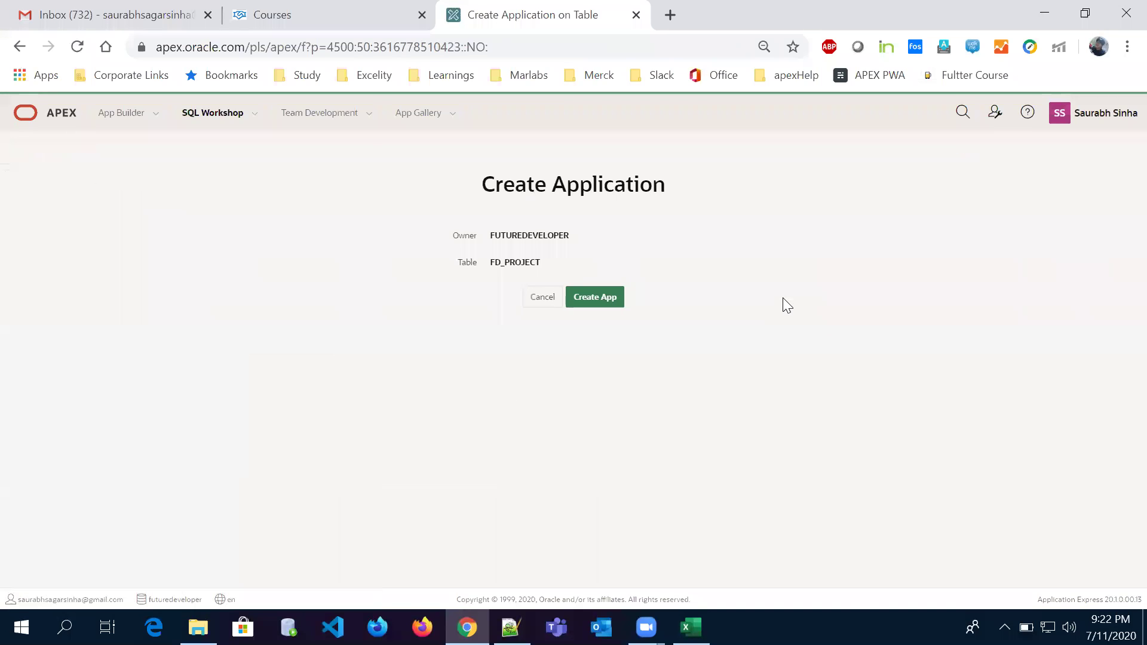
left_click(592, 299)
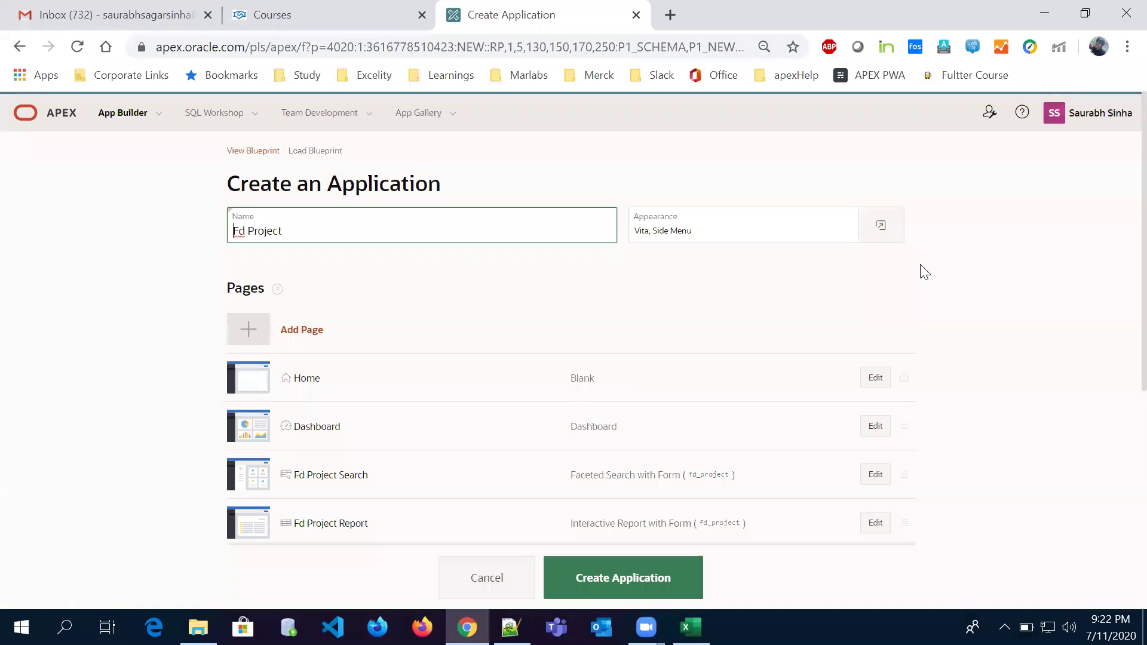
scroll(1122, 346, "down", 3)
scroll(1122, 359, "down", 2)
scroll(1119, 436, "up", 5)
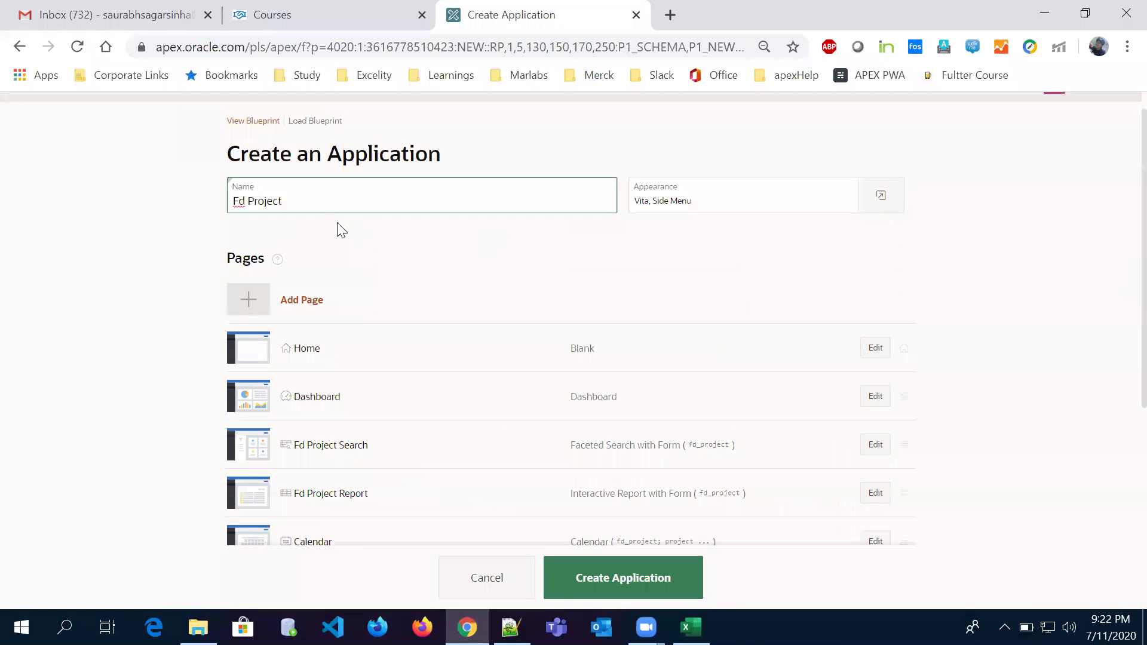
- Name the application Demo Project and save its appearance with the Vita theme style and Side Menu navigation
left_click_drag(282, 201, 233, 201)
key("BackSpace")
type("P")
key("BackSpace")
type("Demo ")
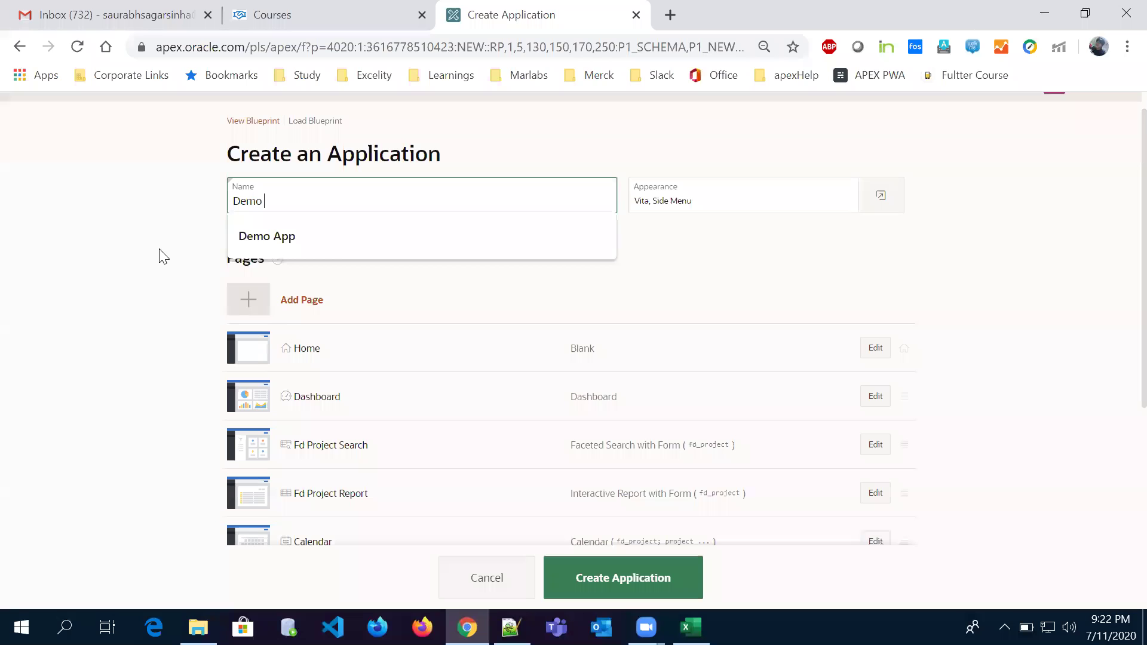
type("Project")
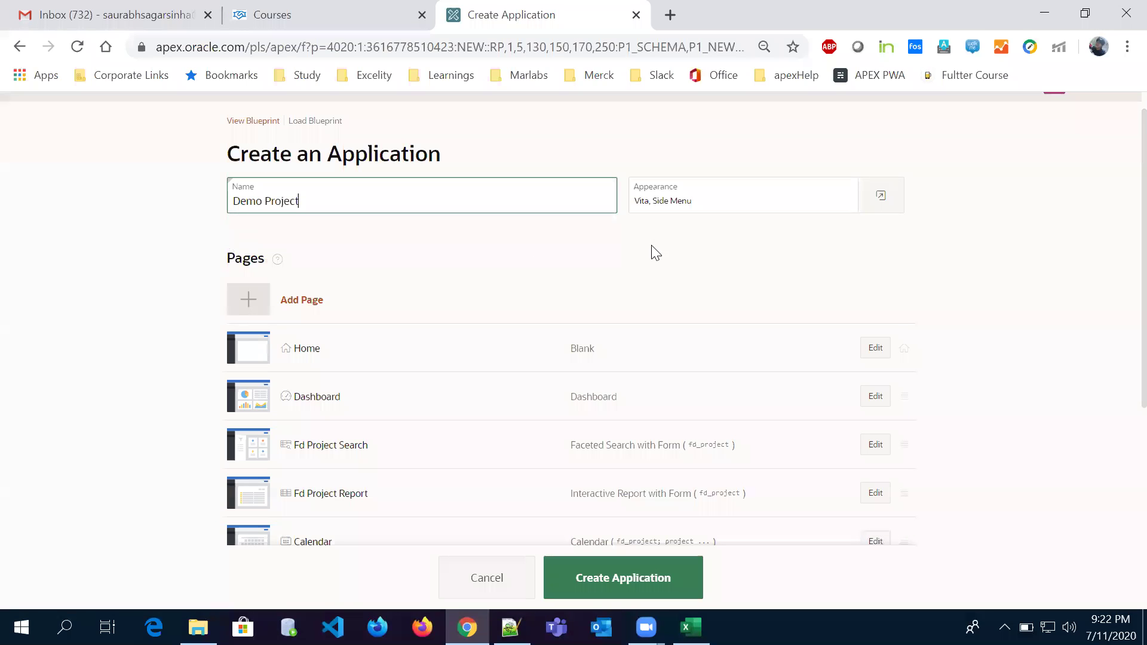
left_click(882, 202)
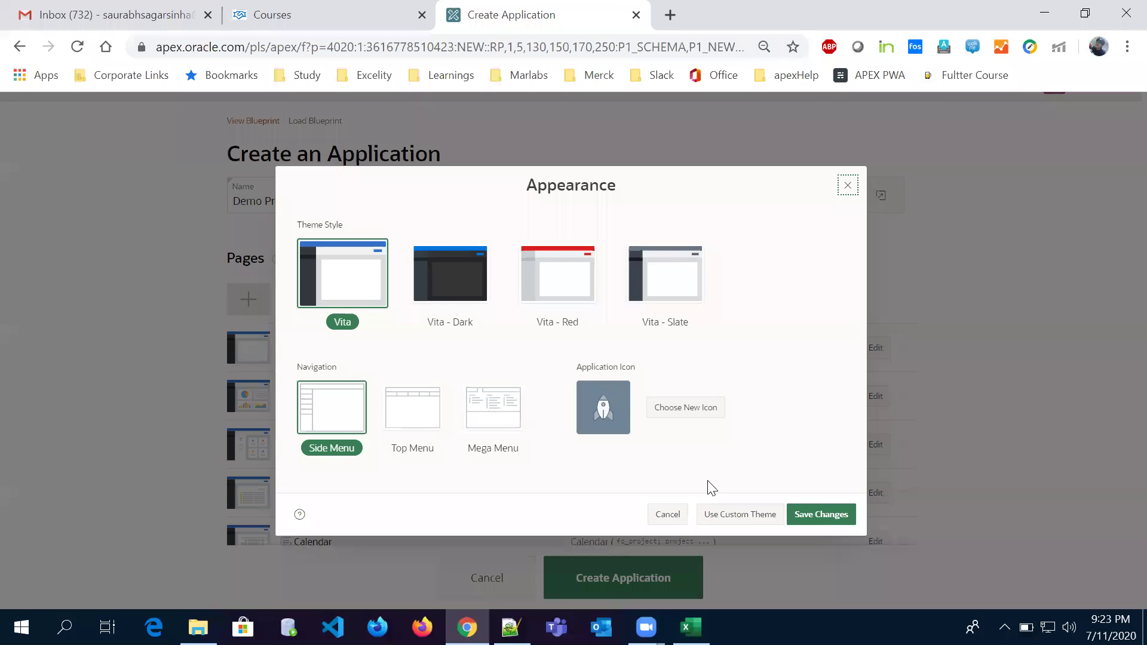
left_click(817, 520)
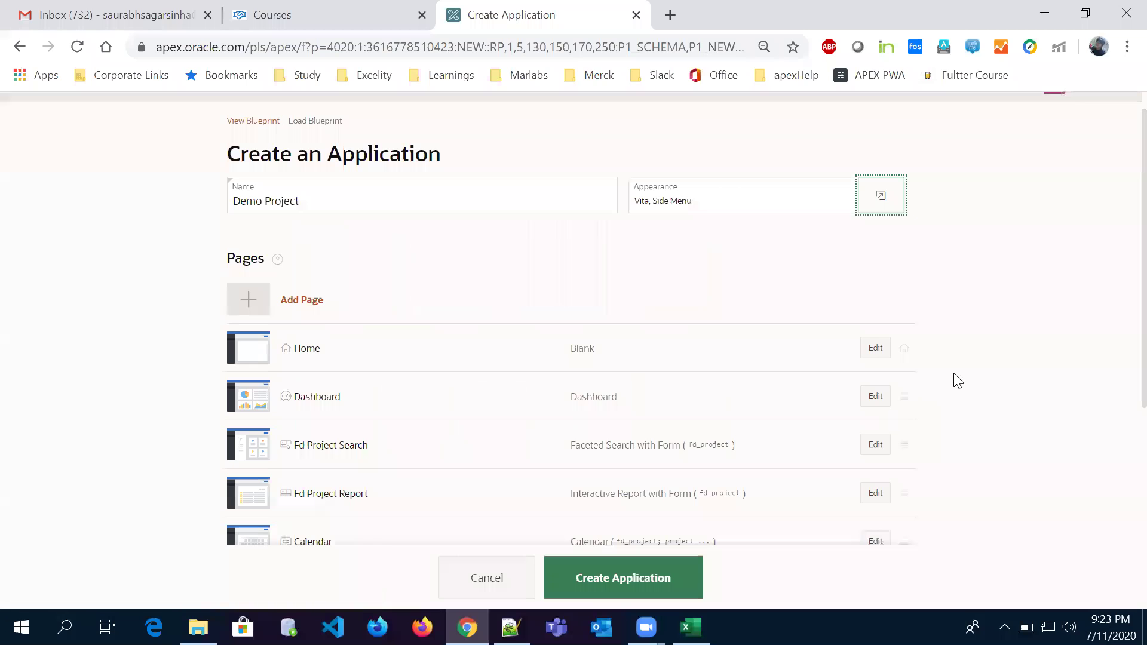
- Review the application's proposed pages and enable all of the optional features
scroll(1123, 317, "down", 2)
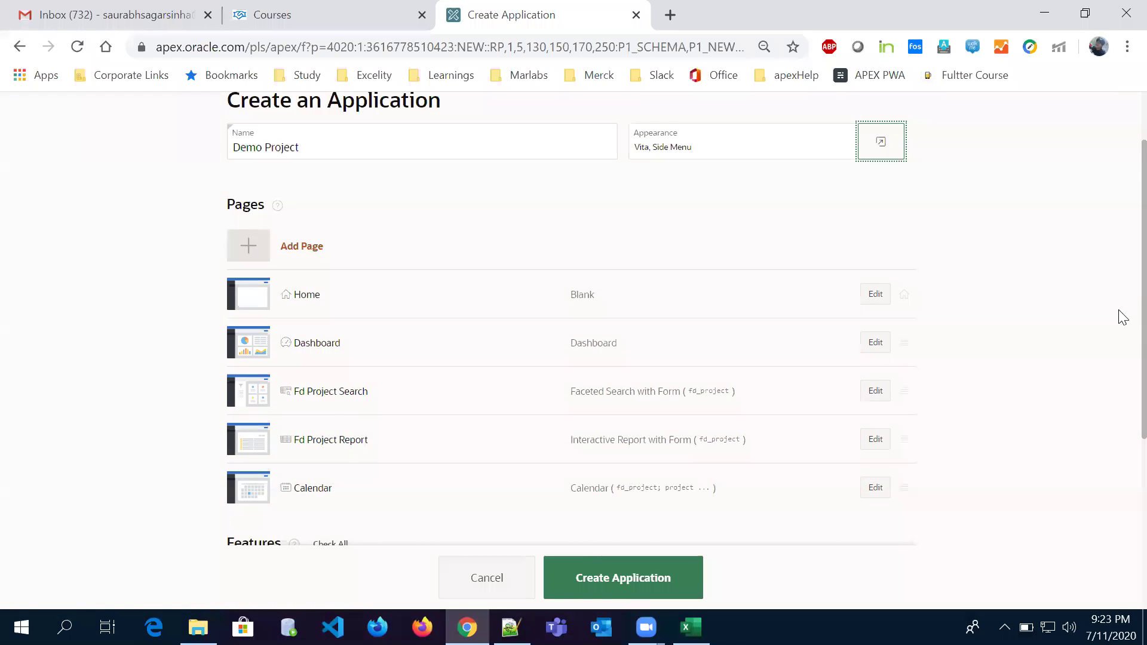
scroll(1123, 317, "down", 2)
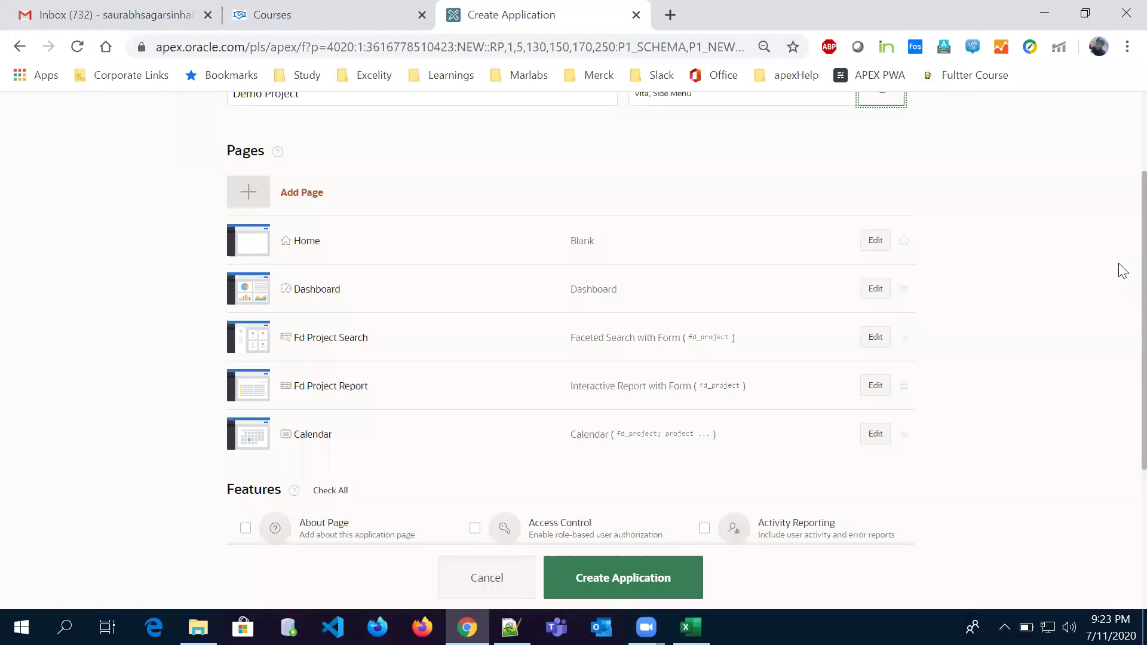
scroll(1121, 305, "down", 2)
scroll(1120, 347, "down", 2)
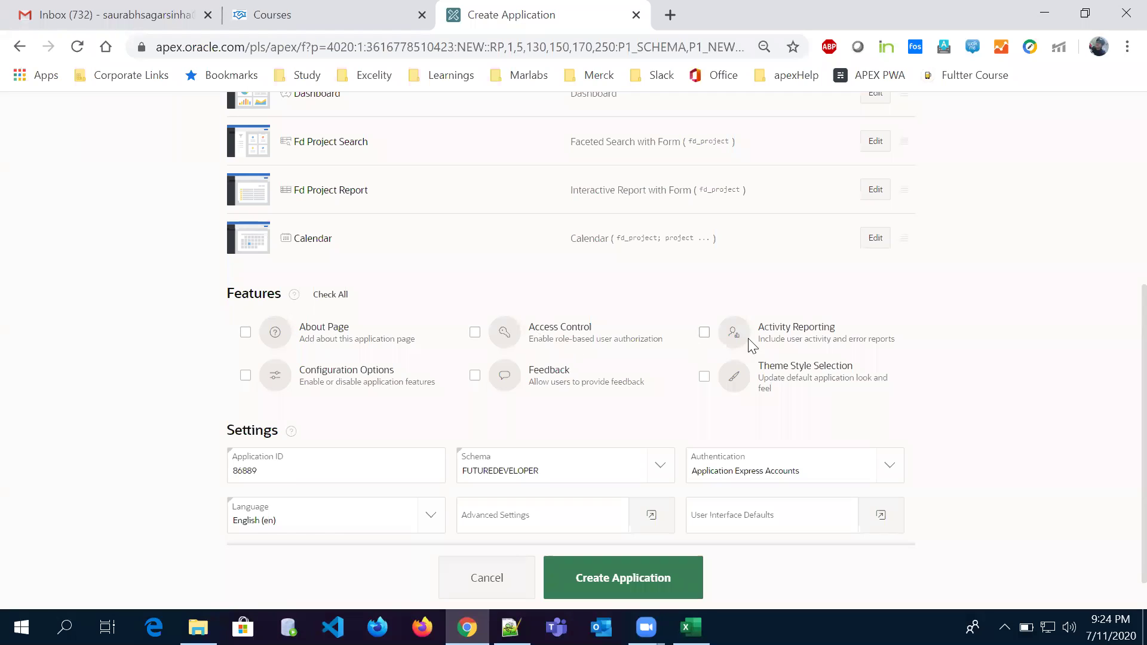
left_click(327, 295)
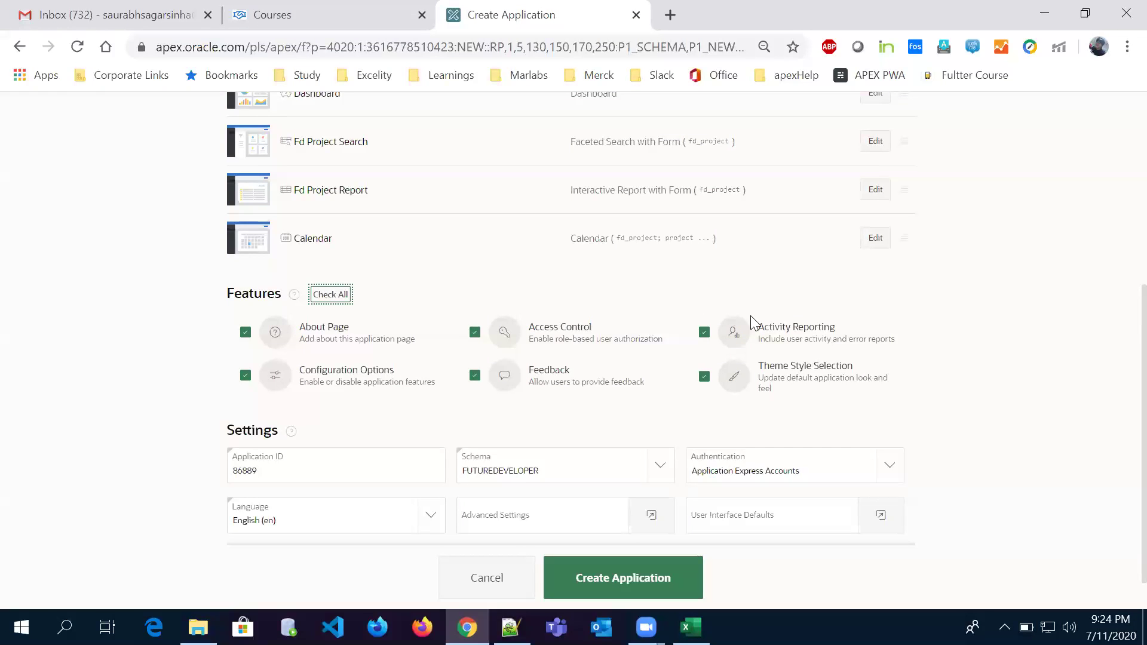
- Create the application with its proposed application ID, the FUTUREDEVELOPER schema and Application Express Accounts authentication
scroll(1123, 387, "down", 1)
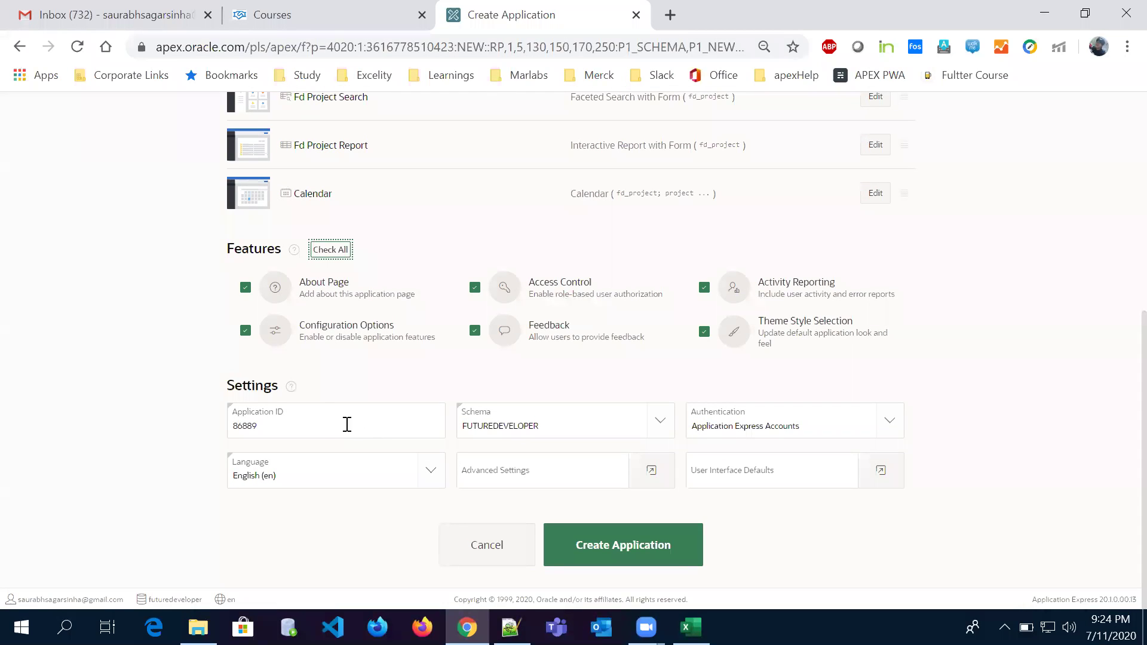
left_click_drag(284, 427, 227, 429)
left_click(157, 430)
left_click_drag(340, 428, 230, 427)
left_click(185, 429)
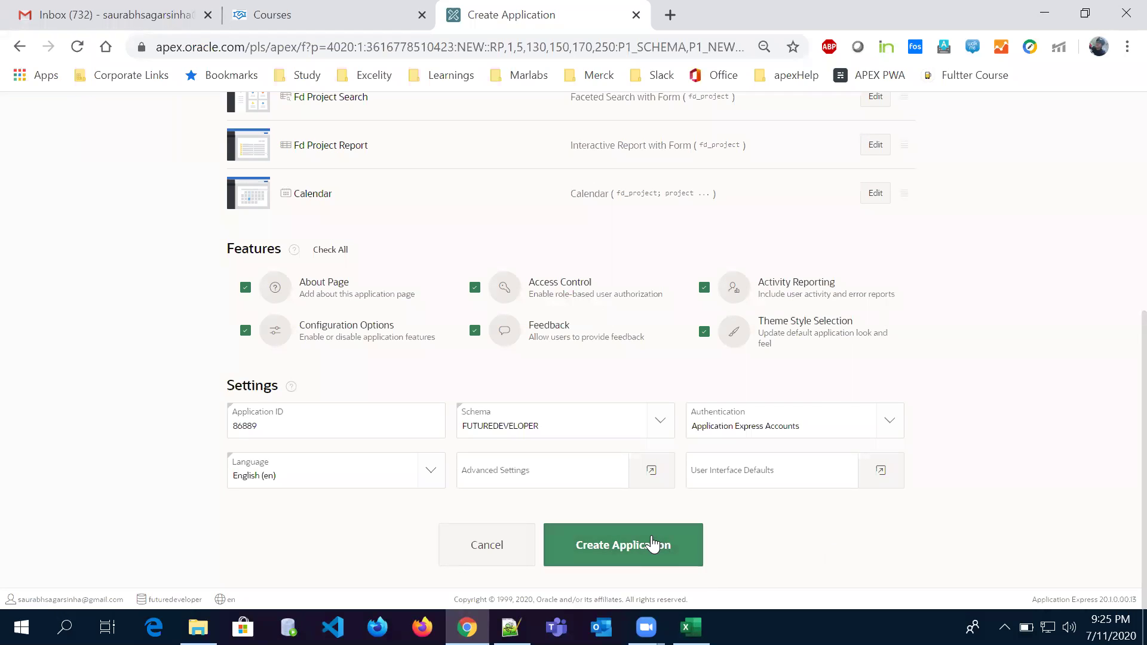
left_click(652, 544)
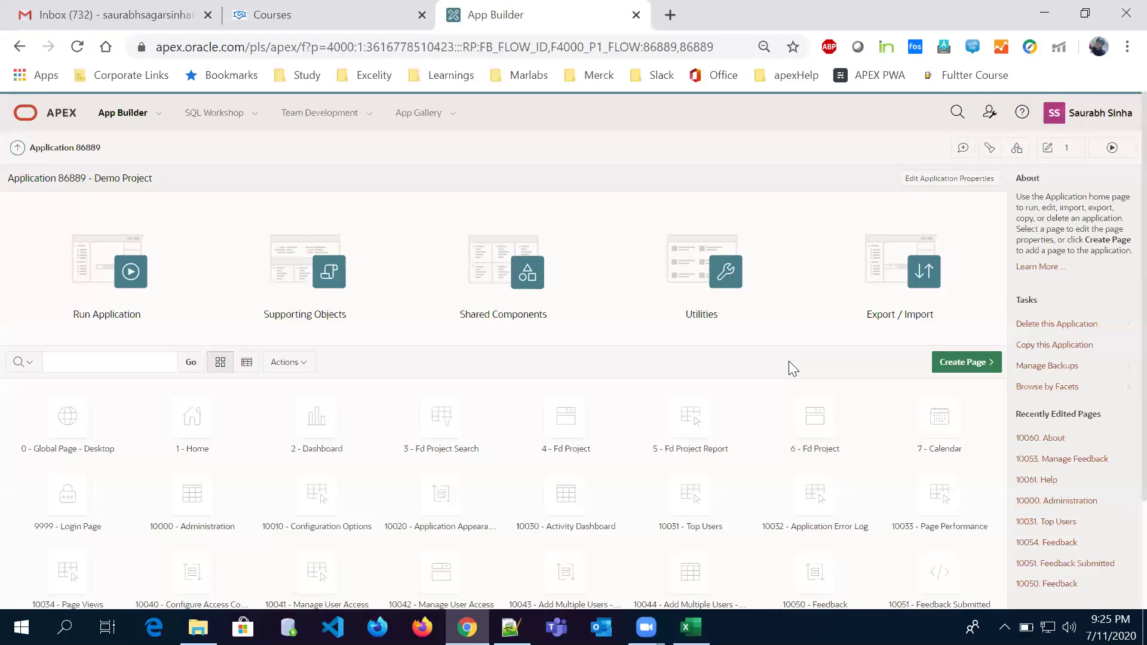
- Run the Demo Project application and check the prefilled credentials on its sign-in page
key("XF86MonBrightnessUp")
left_click(123, 293)
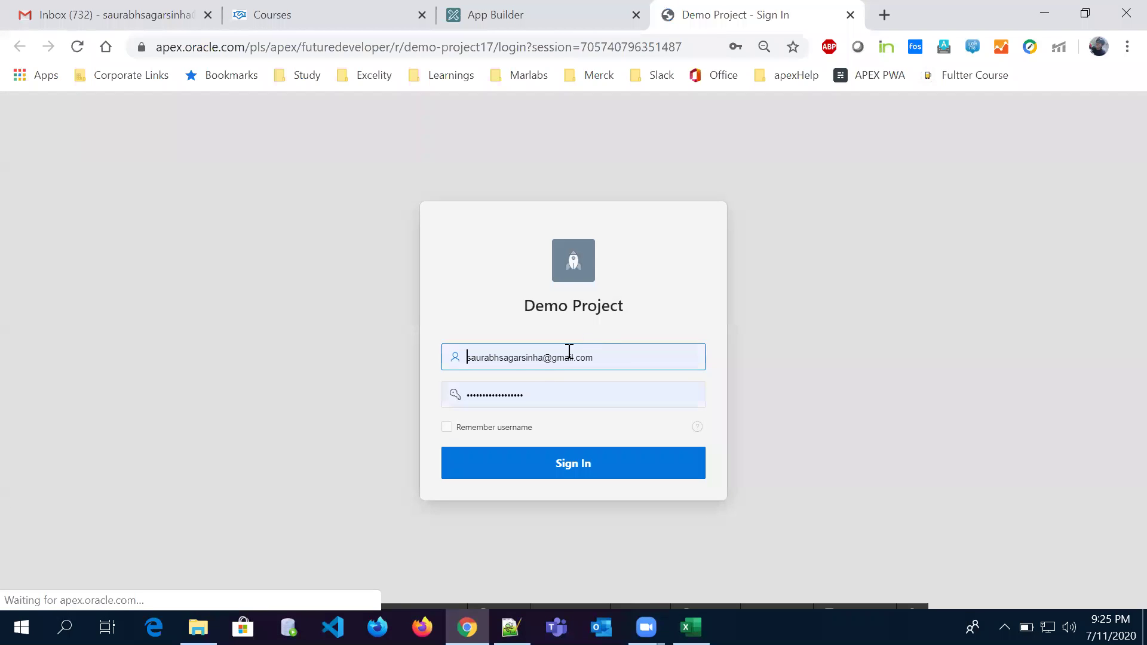
left_click_drag(606, 357, 476, 358)
left_click(656, 389)
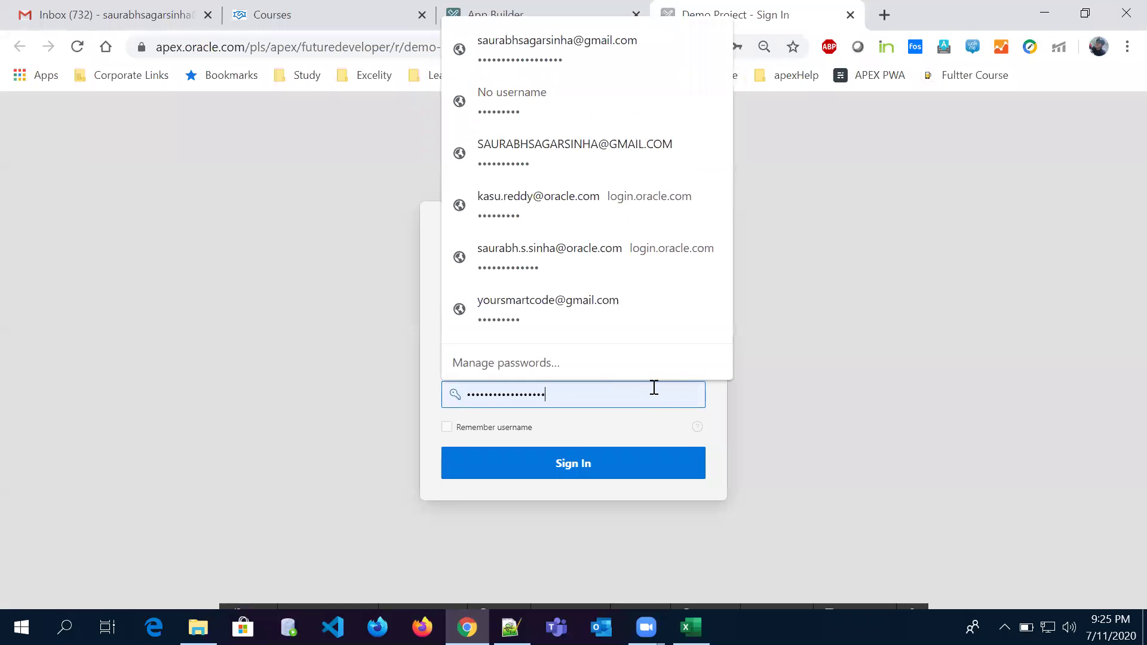
left_click(828, 387)
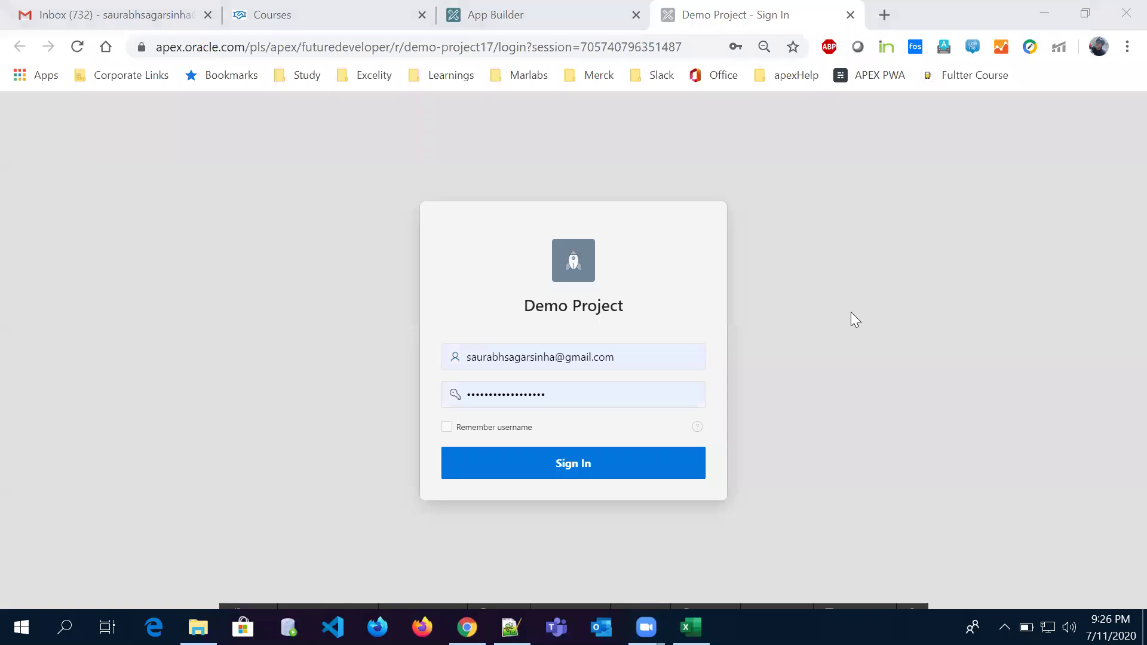
- Clear the prefilled password, enter the account password and sign in to Demo Project
left_click(642, 394)
key("BackSpace")
key("BackSpace")
key("BackSpace")
key("BackSpace")
key("BackSpace")
key("BackSpace")
key("BackSpace")
key("BackSpace")
key("BackSpace")
key("BackSpace")
key("BackSpace")
key("BackSpace")
key("BackSpace")
key("BackSpace")
key("BackSpace")
key("BackSpace")
key("BackSpace")
key("BackSpace")
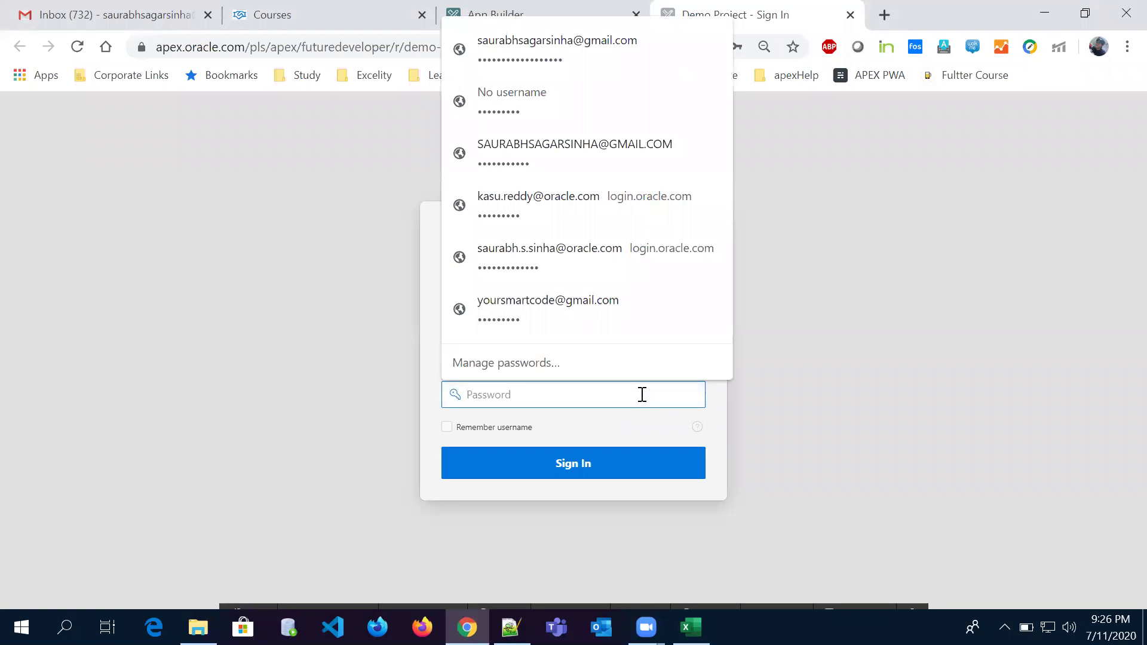
left_click(861, 386)
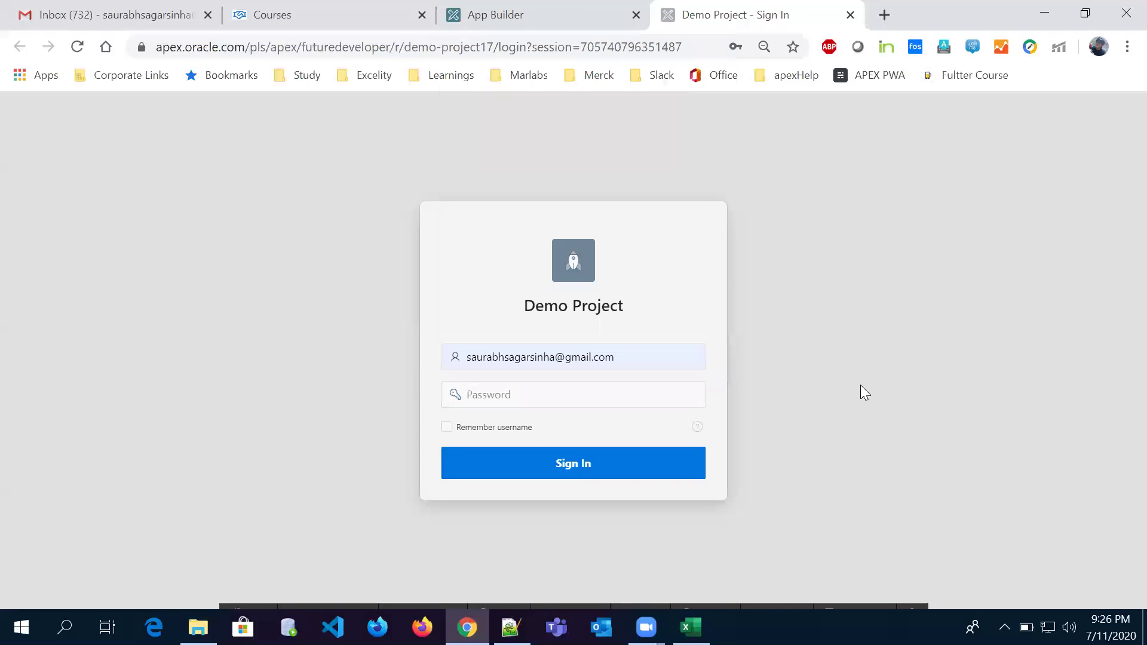
left_click(695, 396)
type("*")
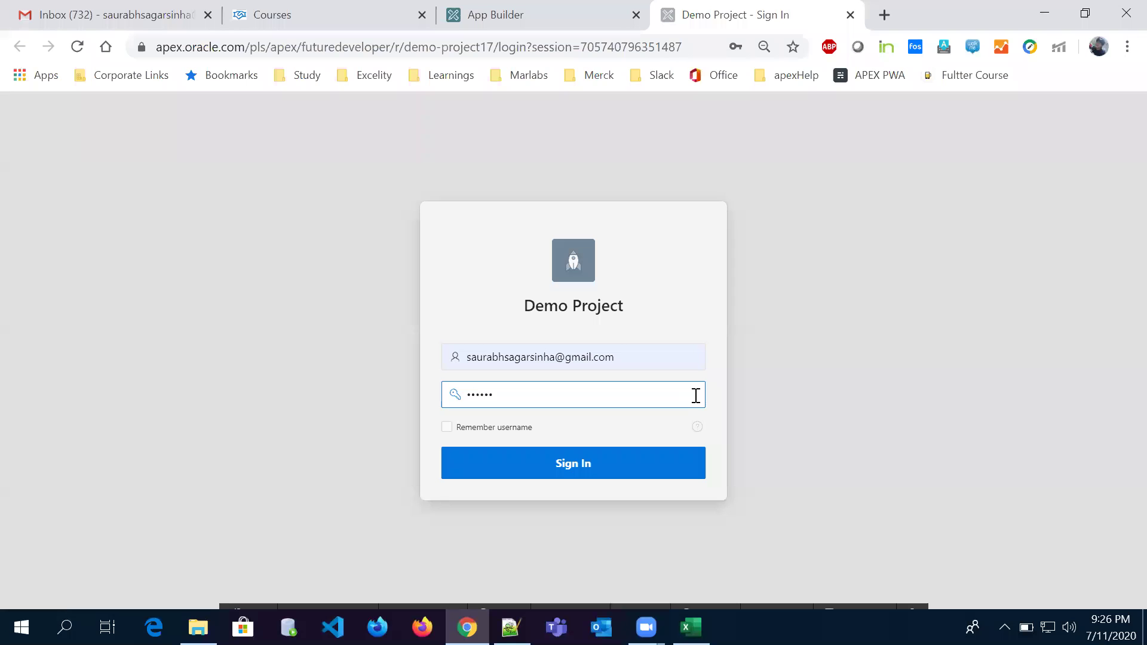
type("*")
left_click(578, 463)
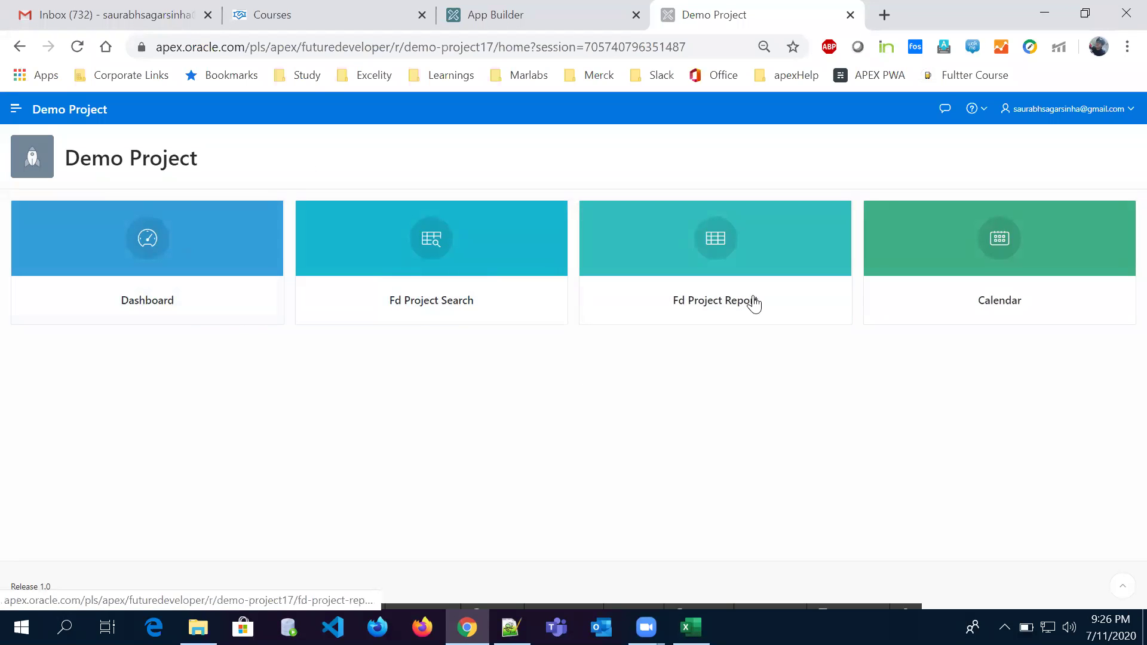
- Expand the application's navigation menu and look at the account and help menus
left_click(16, 110)
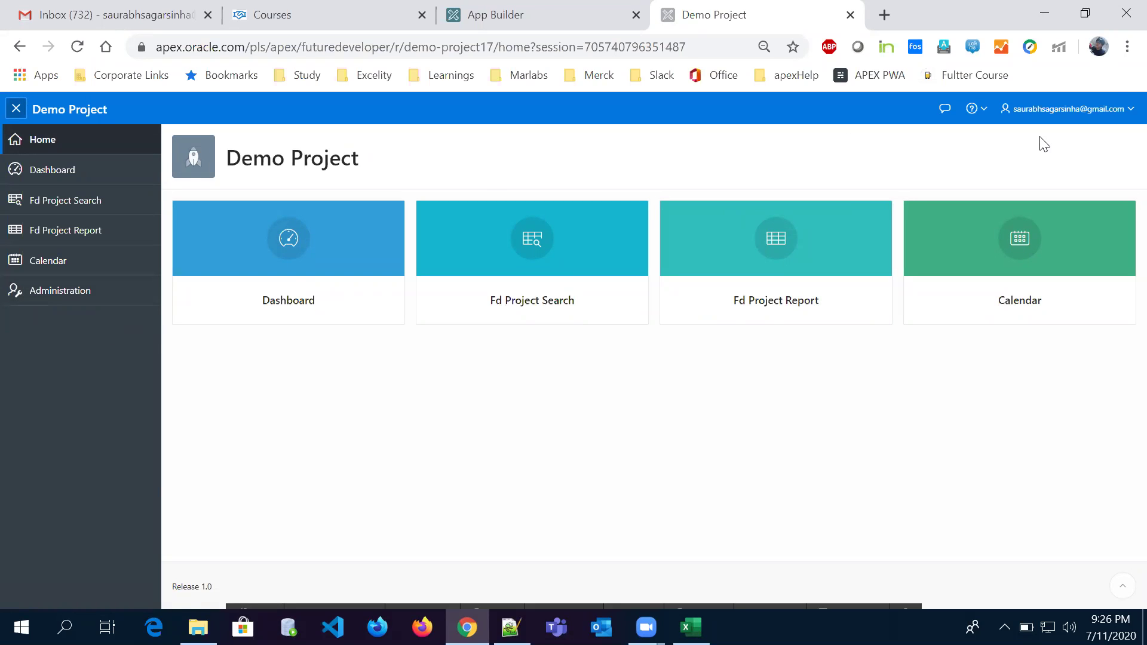
left_click(1079, 111)
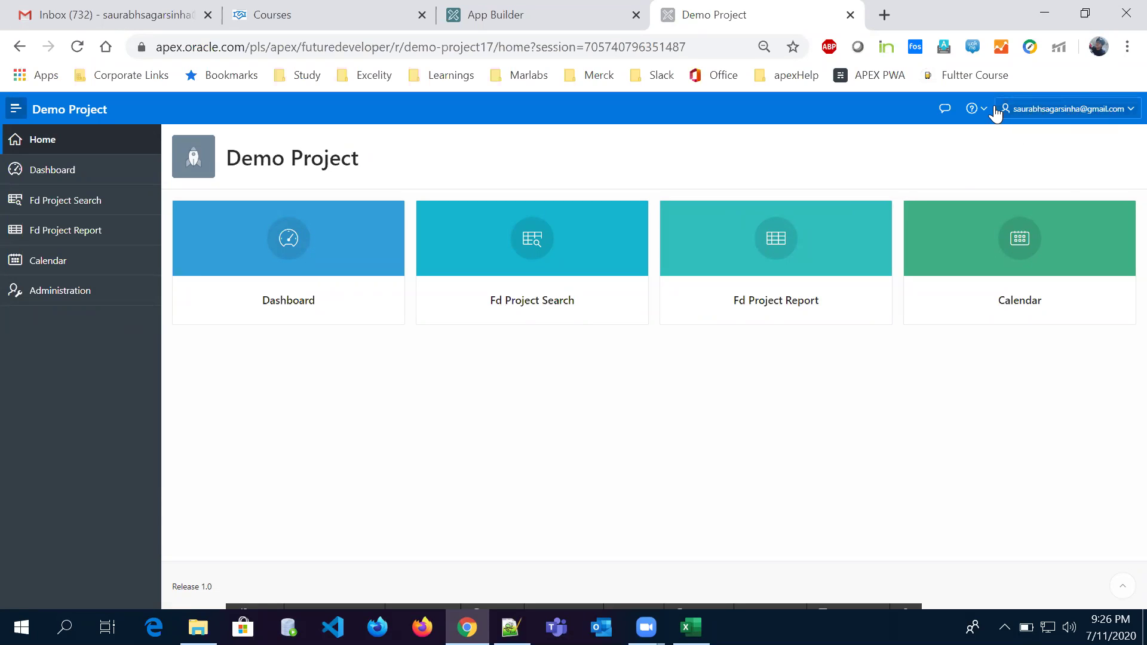
left_click(977, 108)
left_click(901, 154)
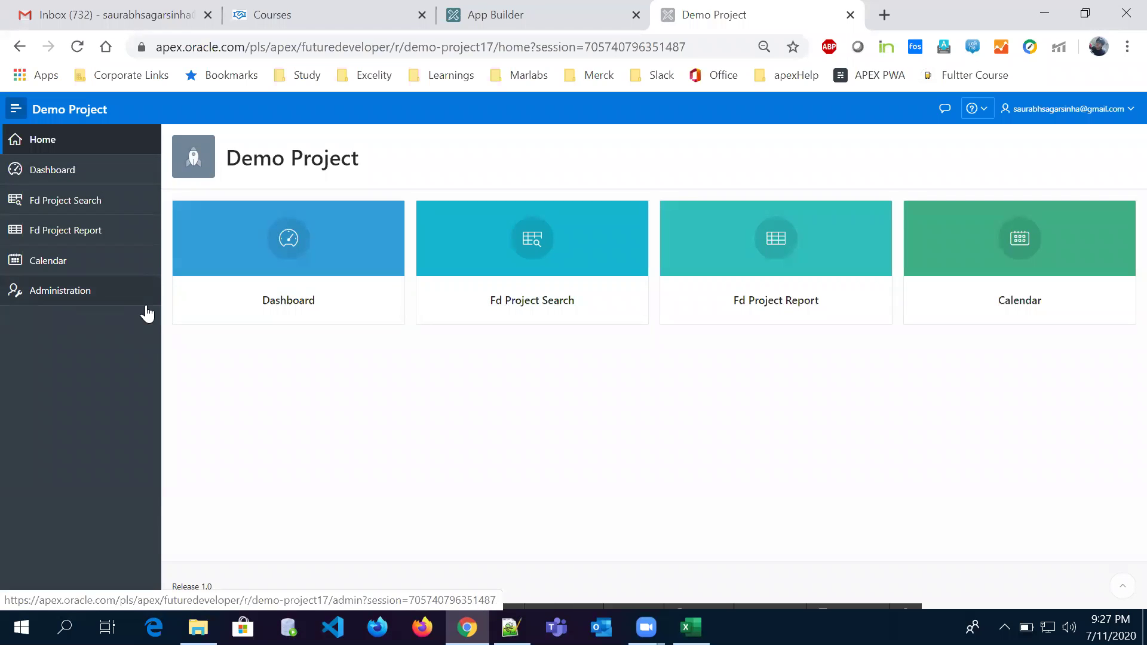
- Open the Dashboard page and examine its Project, Status, Assigned To and Cost charts
left_click(300, 282)
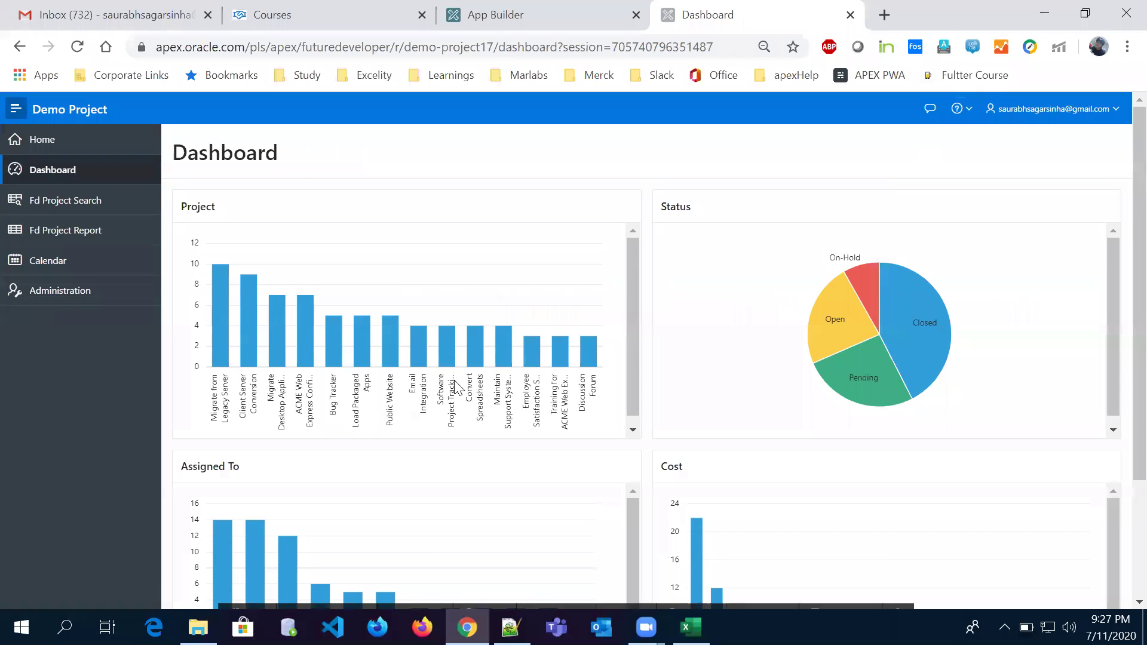
scroll(1120, 263, "down", 1)
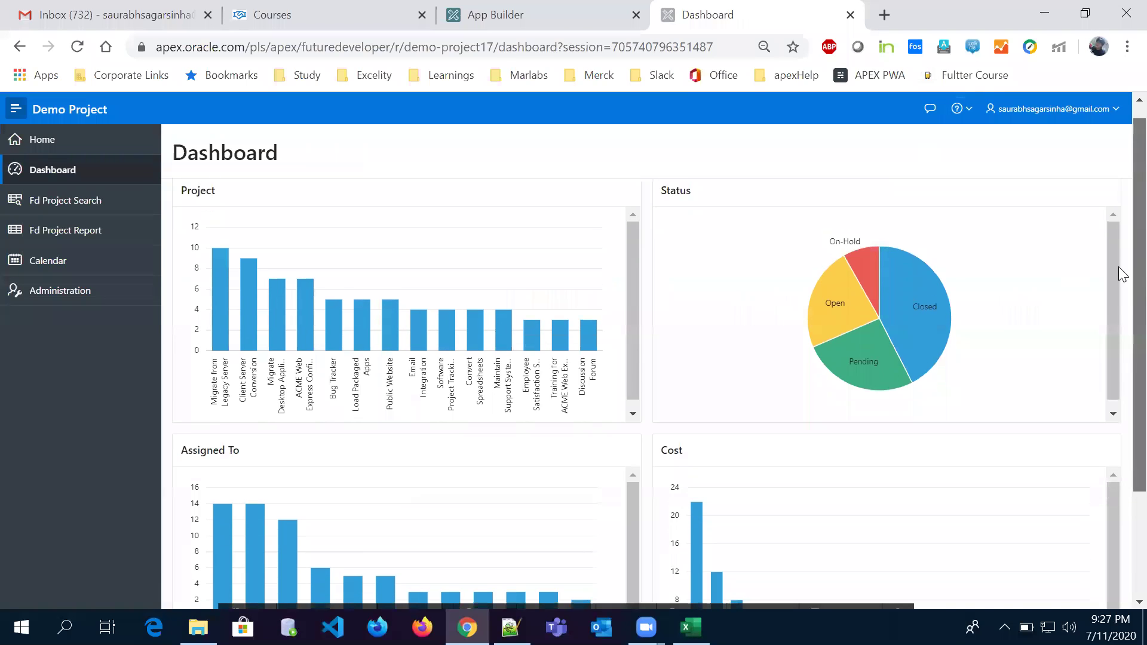
scroll(1118, 266, "down", 1)
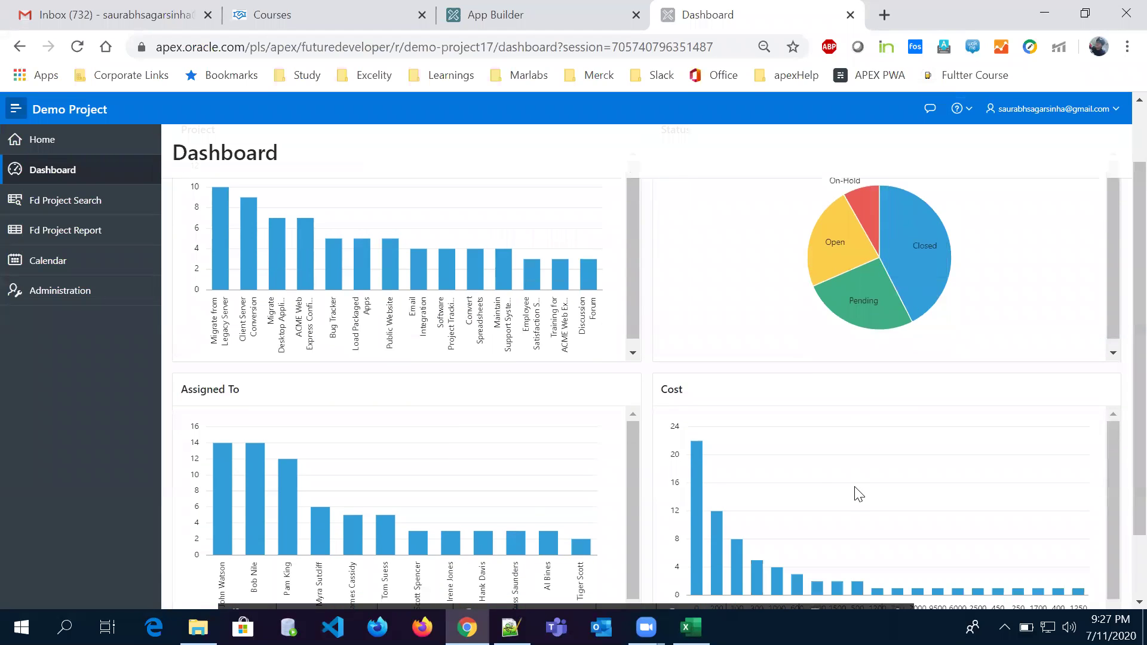
scroll(1118, 327, "down", 2)
scroll(1119, 254, "up", 3)
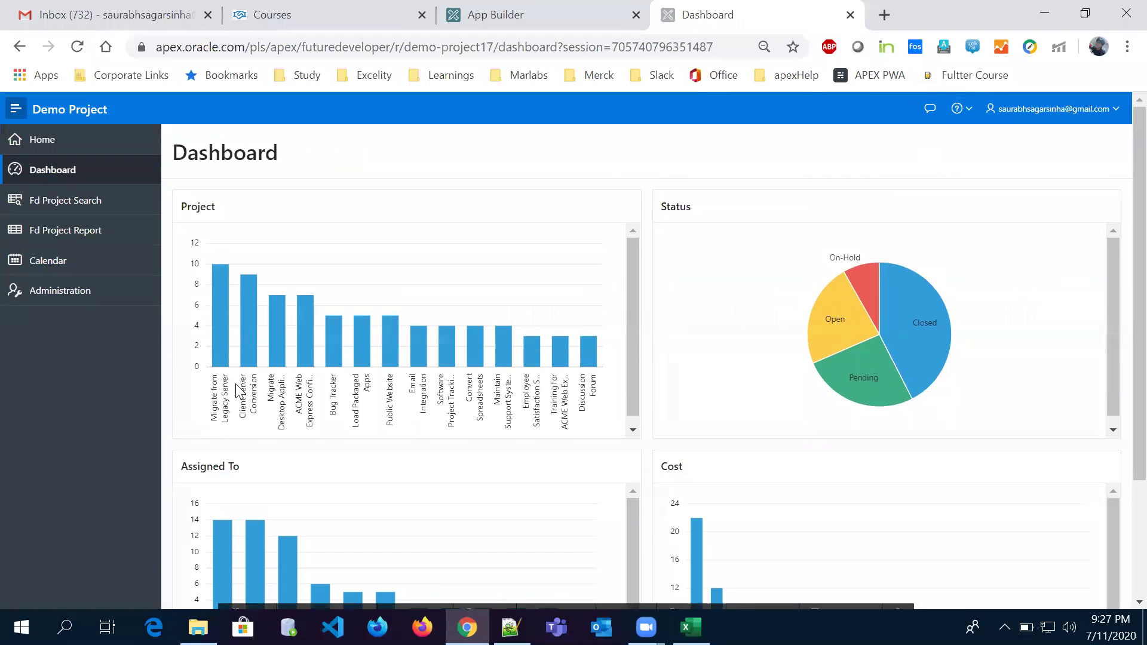
mouse_move(217, 345)
scroll(1119, 353, "down", 3)
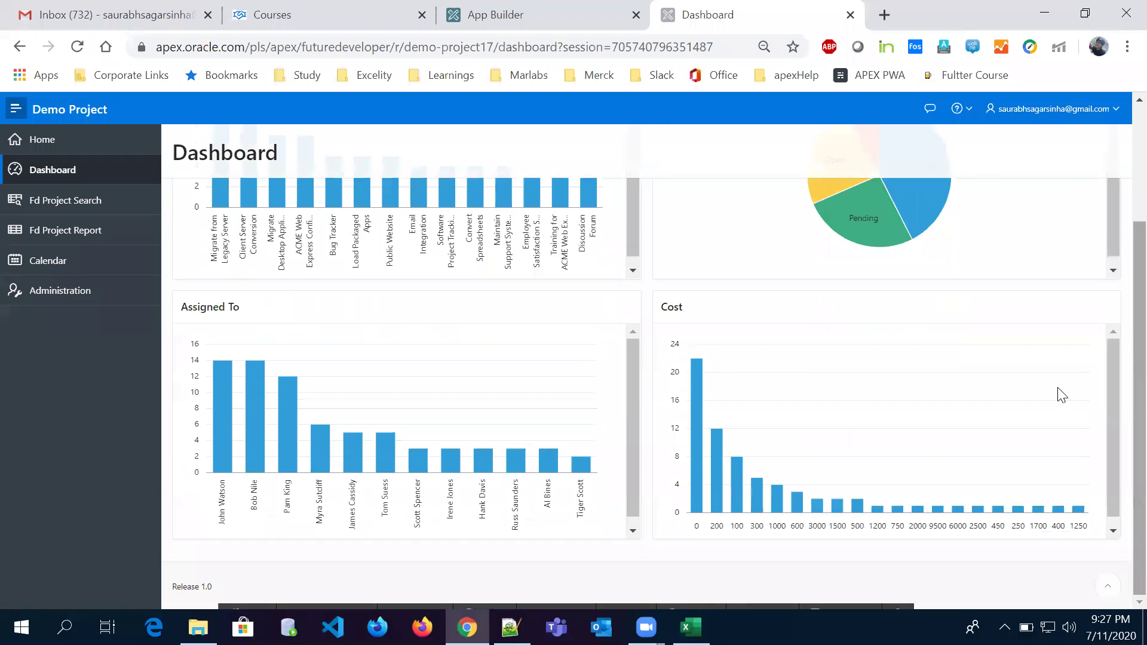
mouse_move(227, 460)
left_click_drag(1118, 403, 1120, 263)
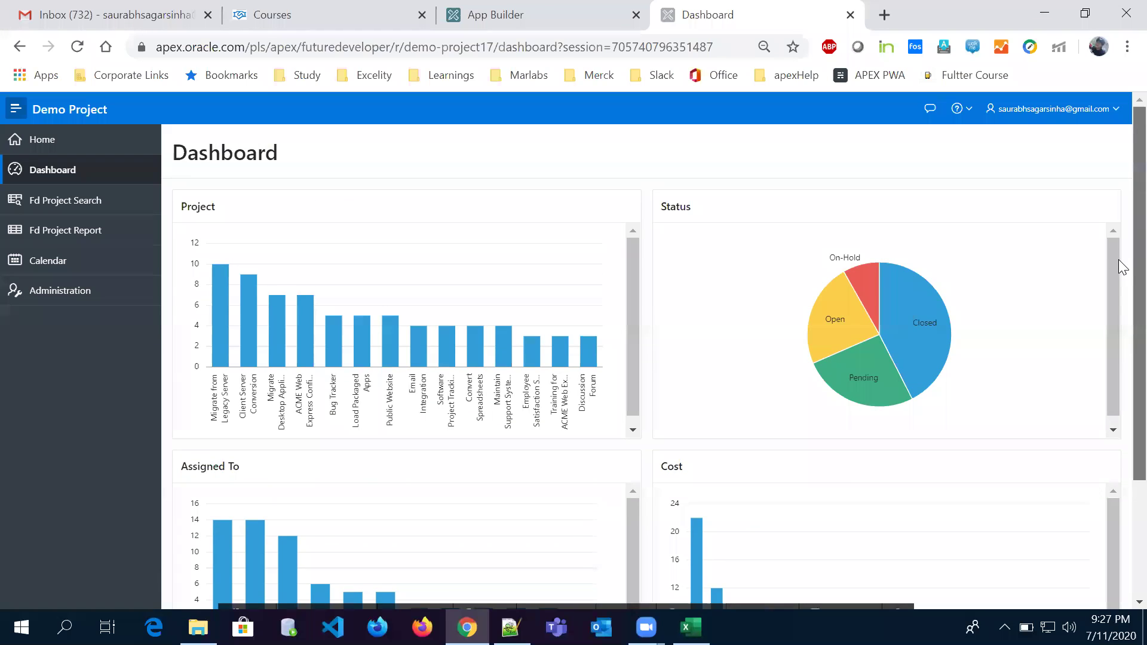
- On the Fd Project Search page, view the blank record form and the edit form of the "Identify server requirements" task
left_click(89, 206)
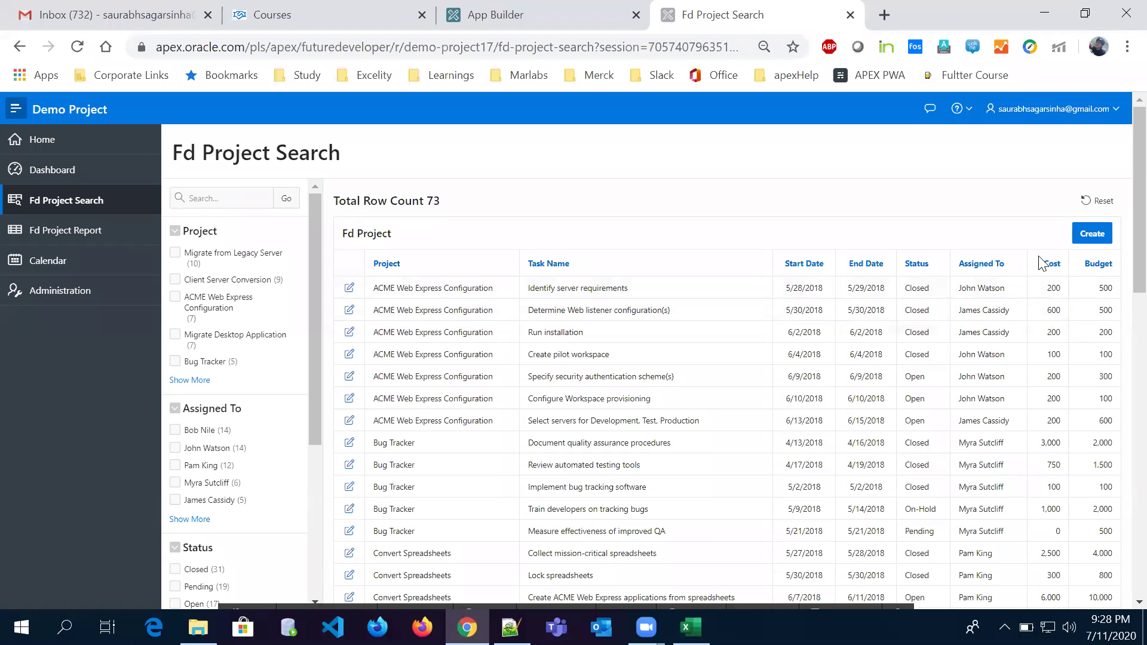
left_click(1085, 239)
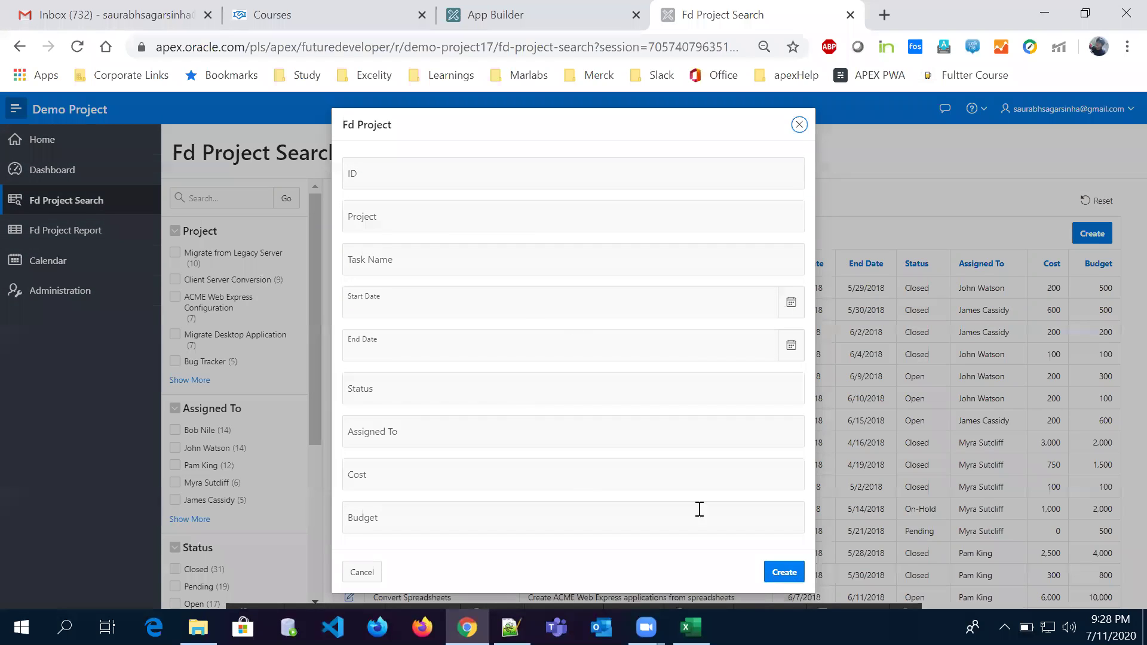
left_click(799, 126)
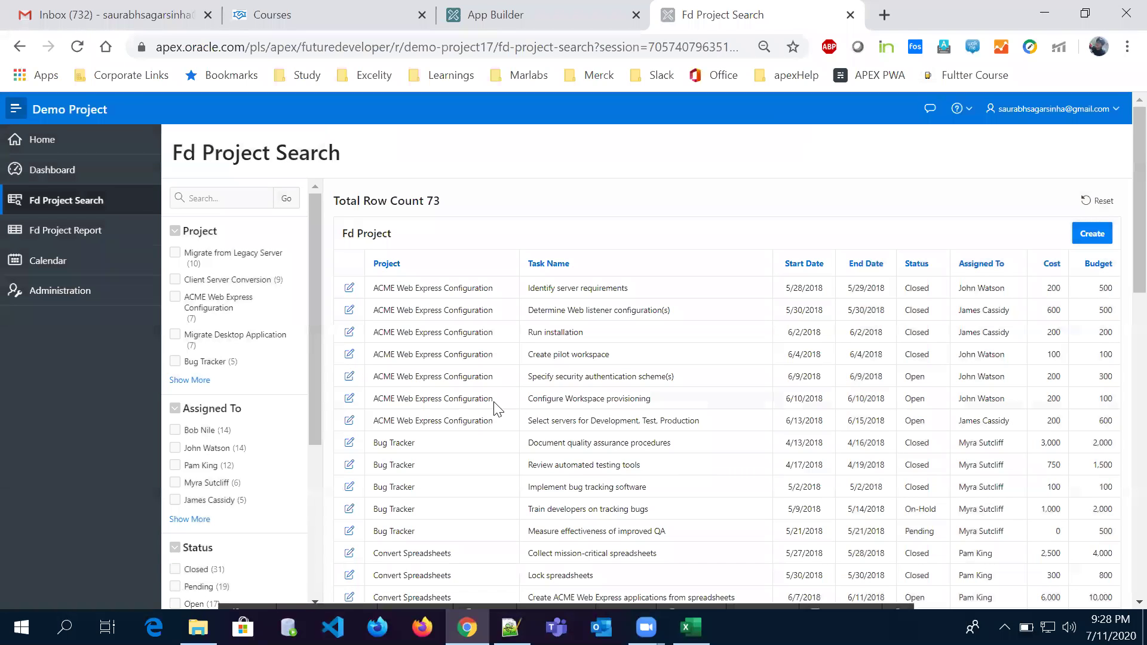
left_click(351, 289)
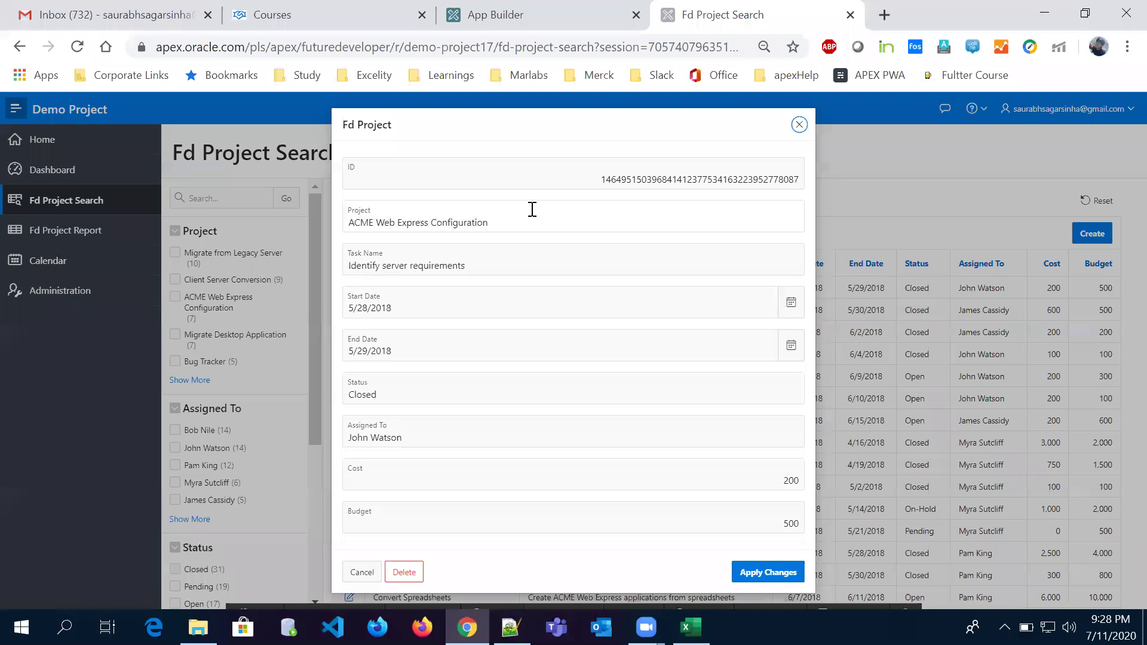
- Close the task's edit form without saving and look through the rows of the Fd Project Search list
left_click(537, 218)
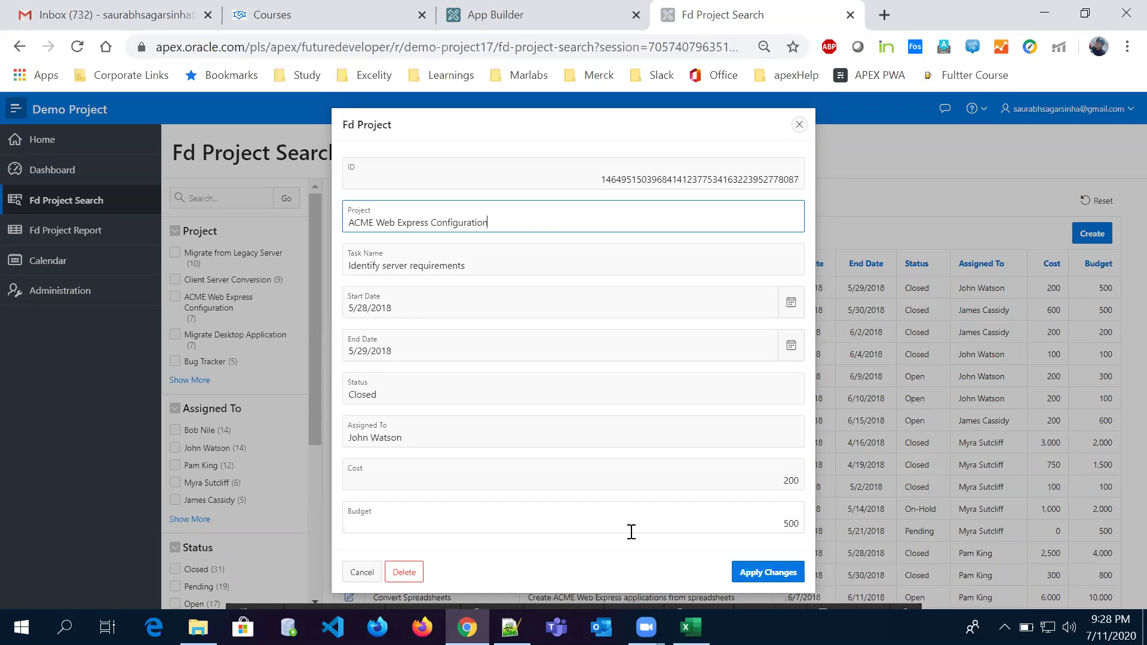
left_click(798, 128)
scroll(1120, 191, "down", 4)
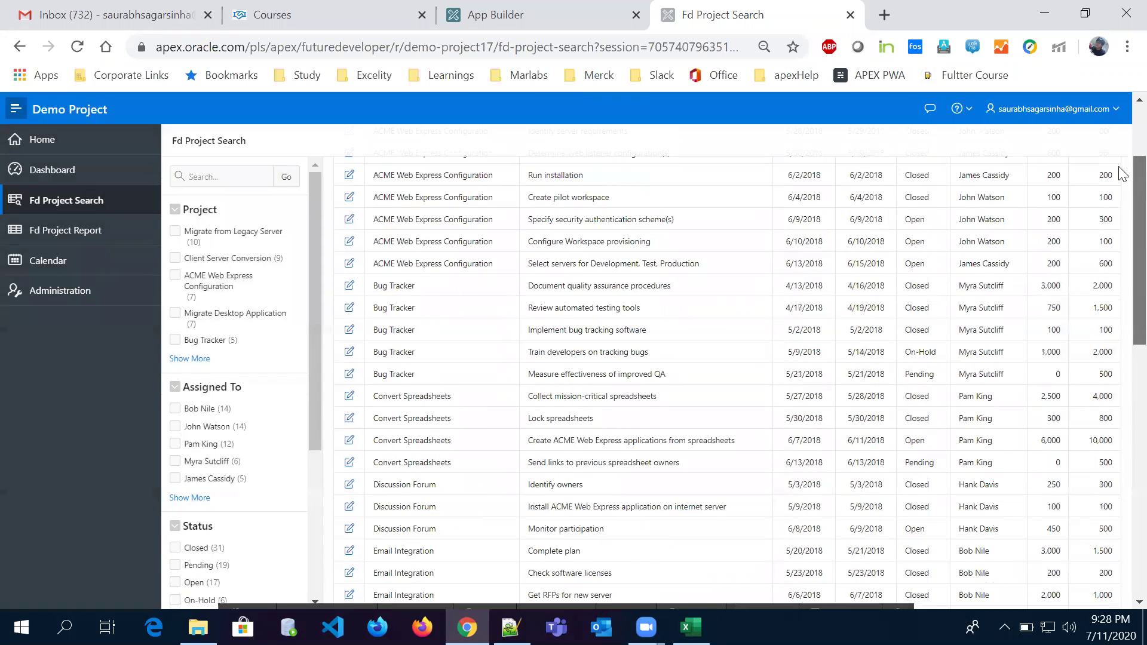
scroll(1122, 174, "up", 3)
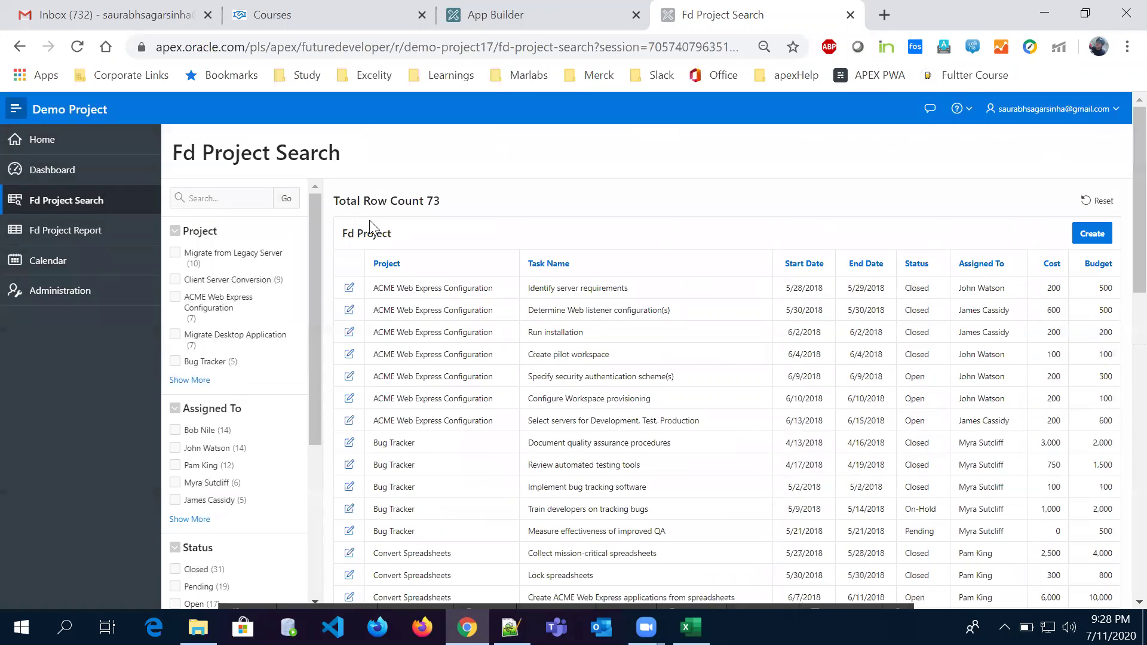
- Filter the list by the projects Migrate from Legacy Server and Migrate Desktop Application, and remove both filters again
left_click(175, 253)
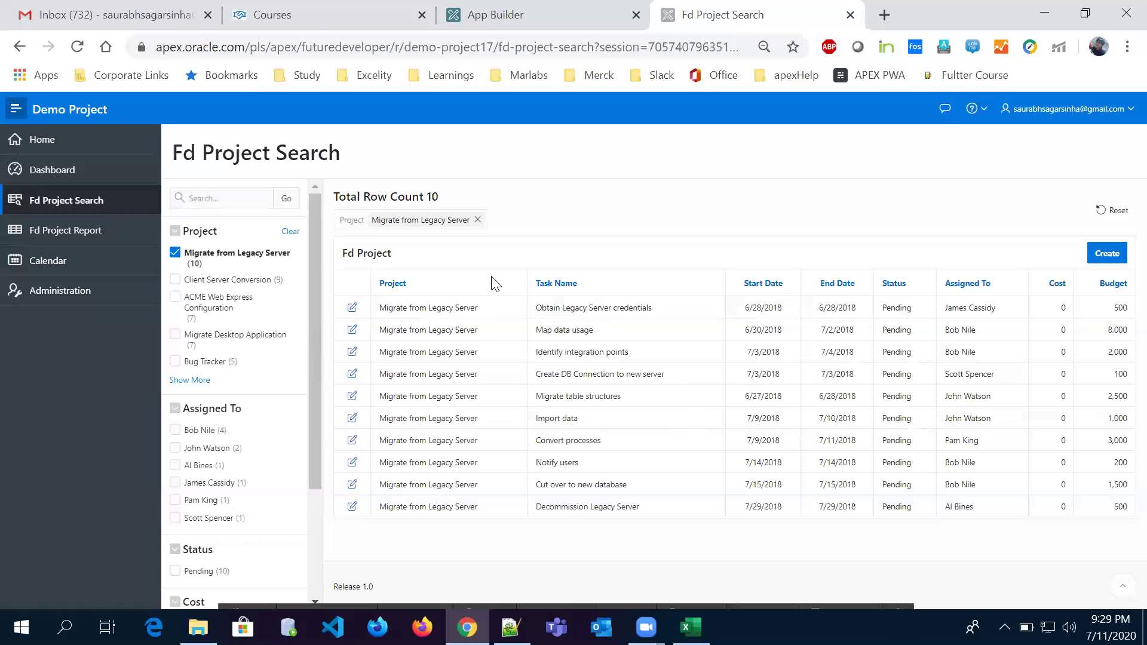
left_click(241, 345)
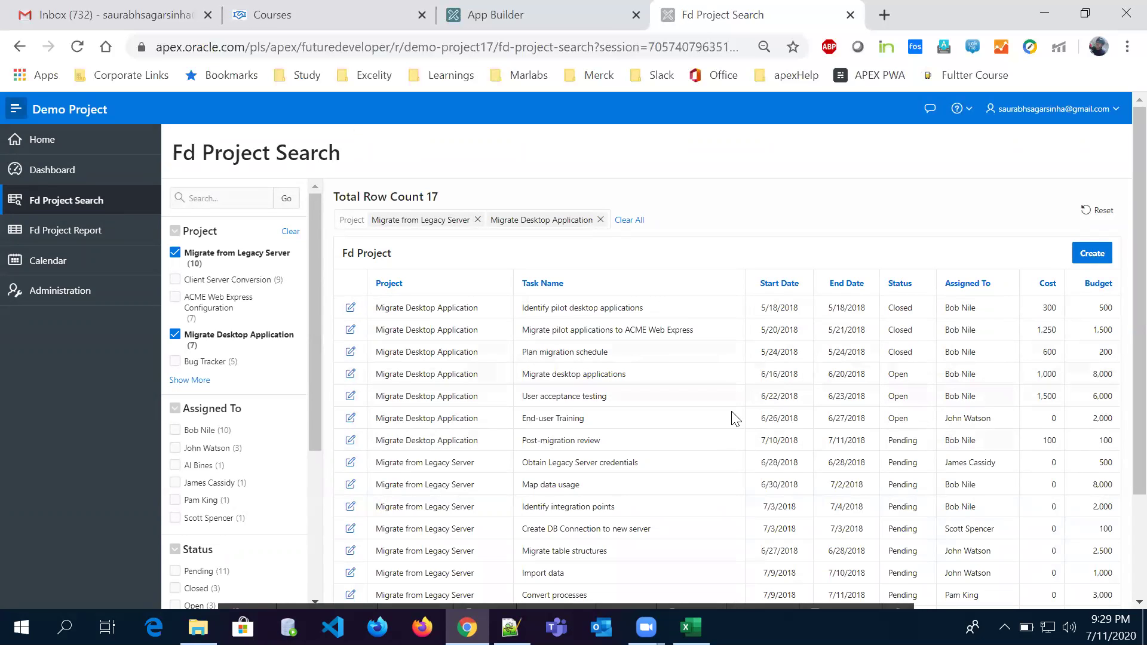
left_click(601, 220)
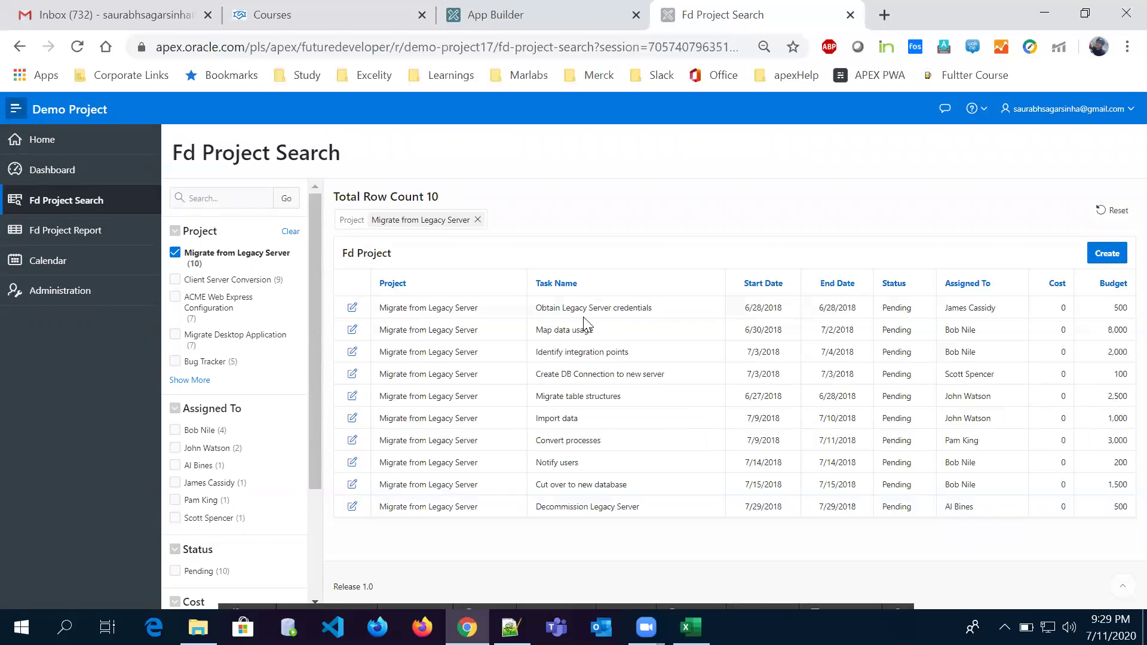
left_click(477, 220)
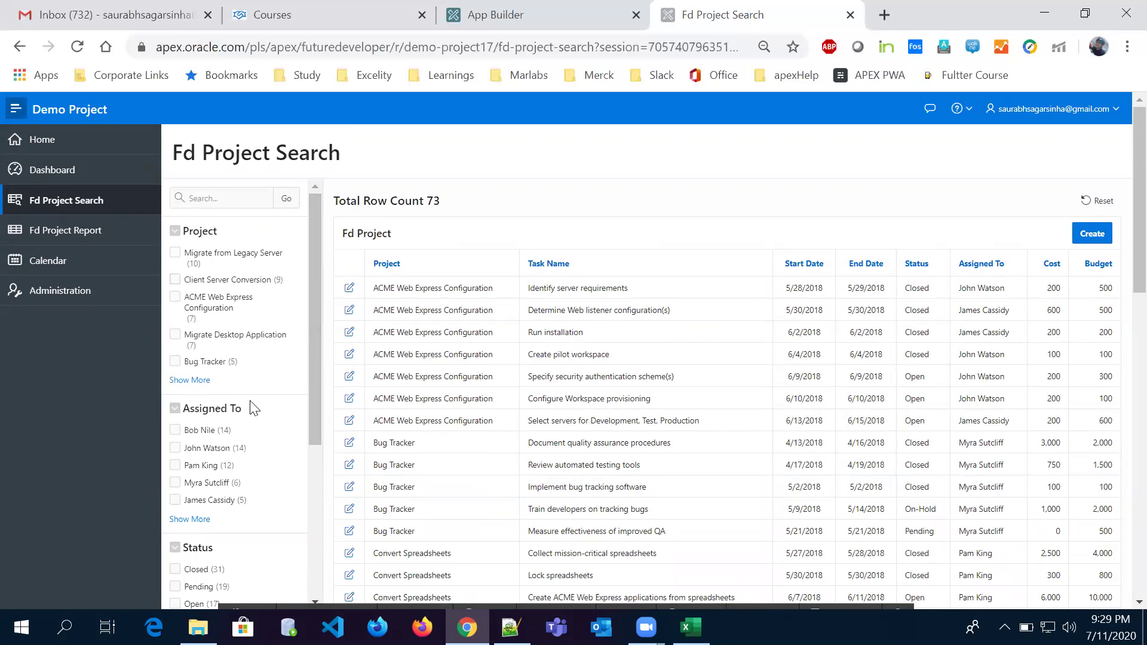
- Examine the Project, Assigned To, Status, Cost and Budget filter facets on the Fd Project Search page
left_click_drag(314, 337, 315, 299)
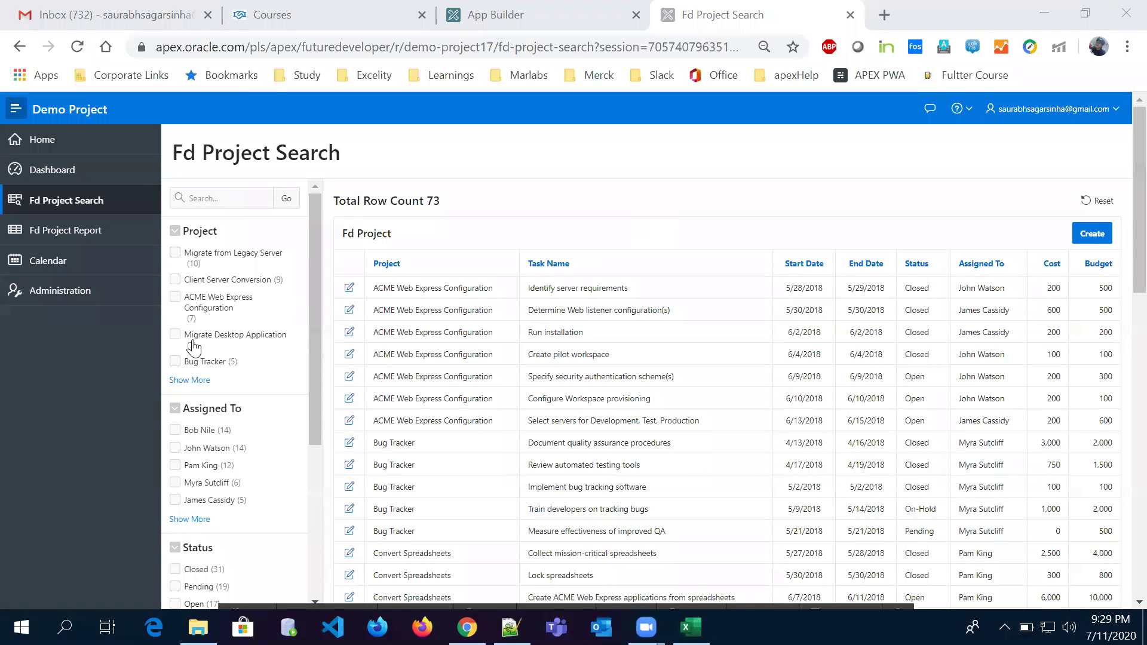
left_click_drag(316, 277, 313, 226)
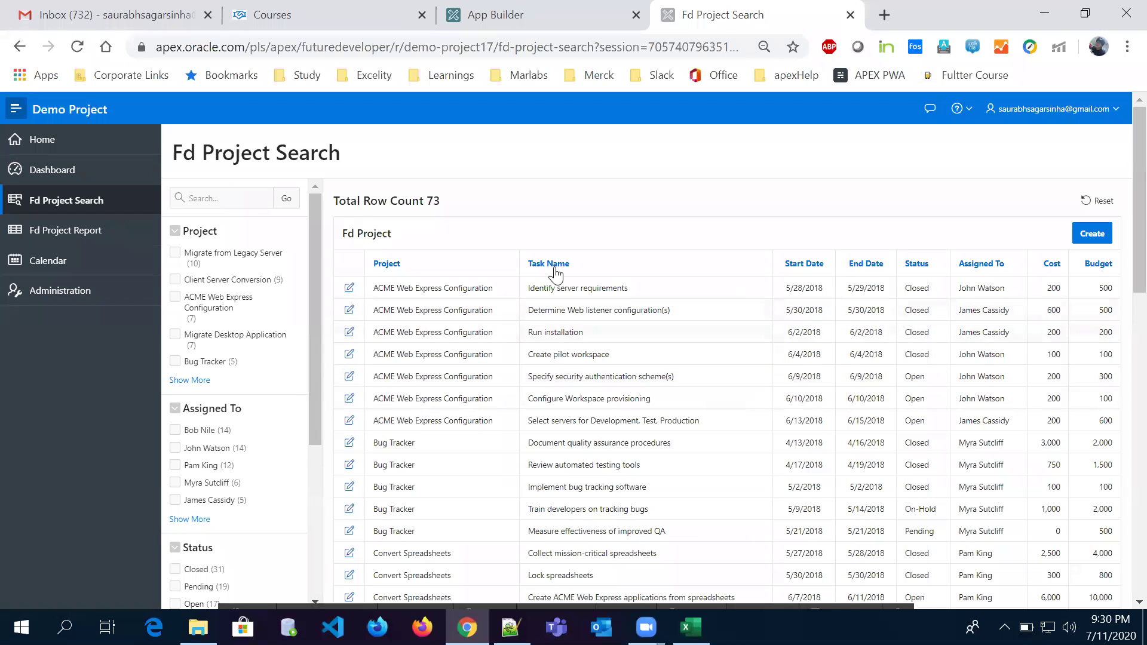
left_click_drag(317, 271, 307, 442)
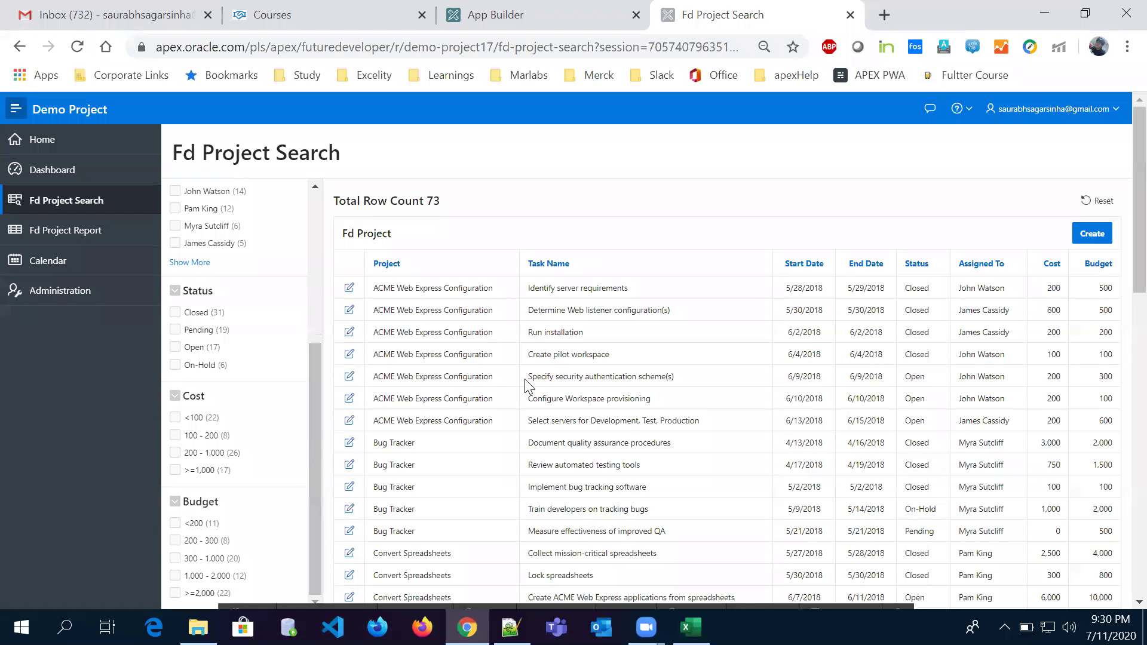
left_click_drag(316, 401, 316, 206)
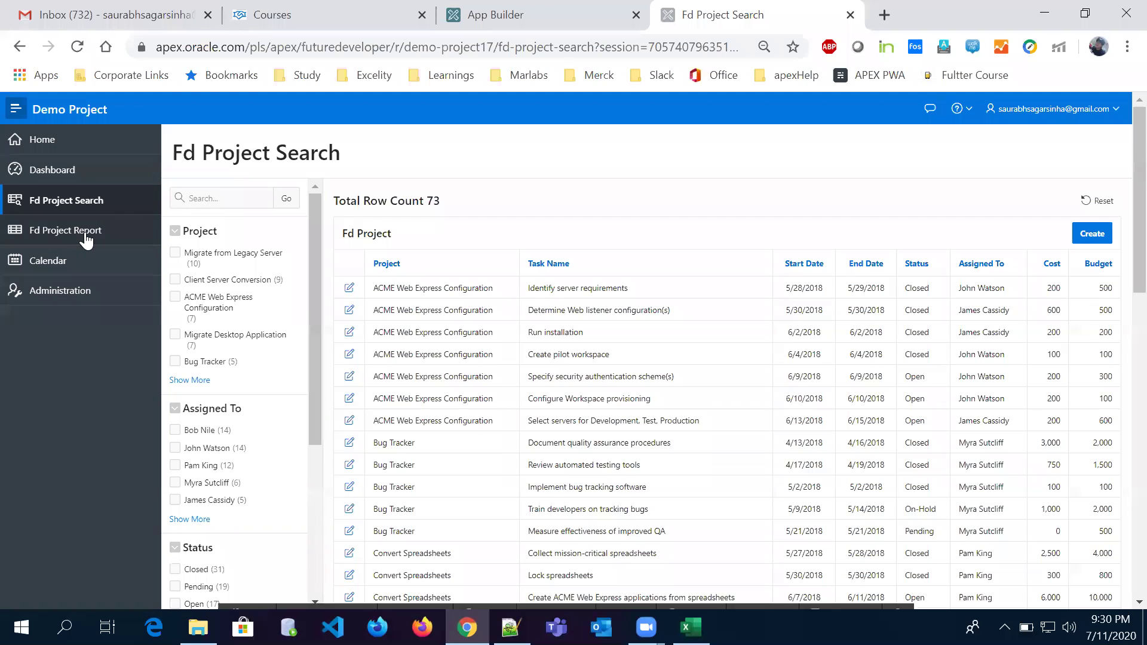
- Open the Fd Project Report page, view the report's available actions and look through its rows
left_click(60, 238)
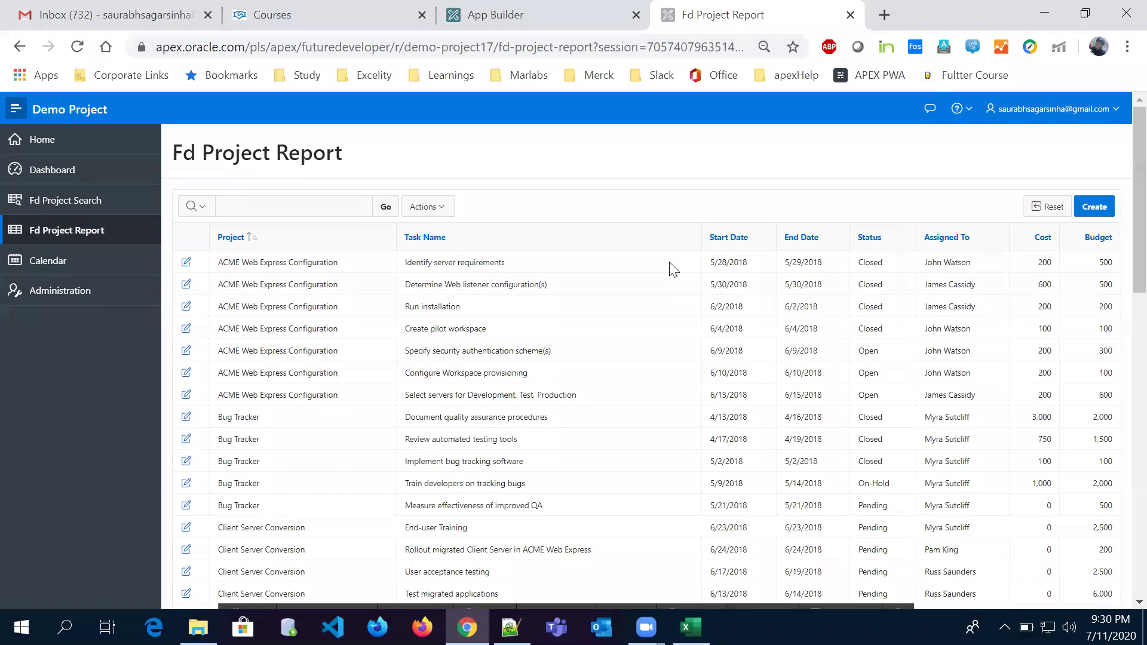
left_click(341, 206)
left_click(434, 211)
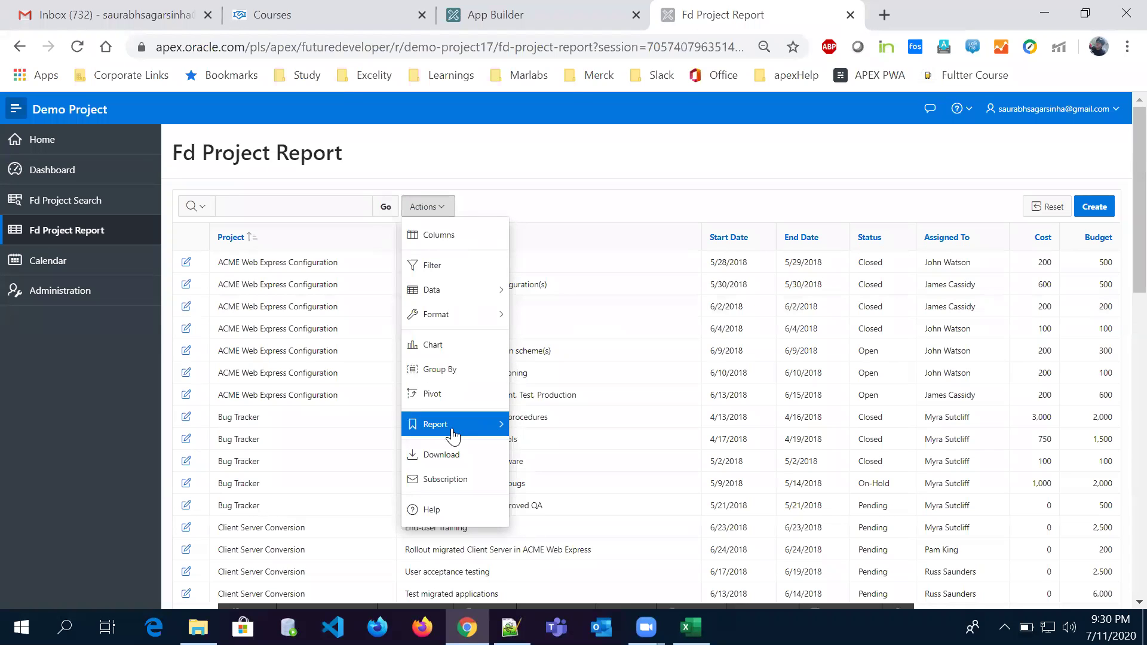
left_click(596, 436)
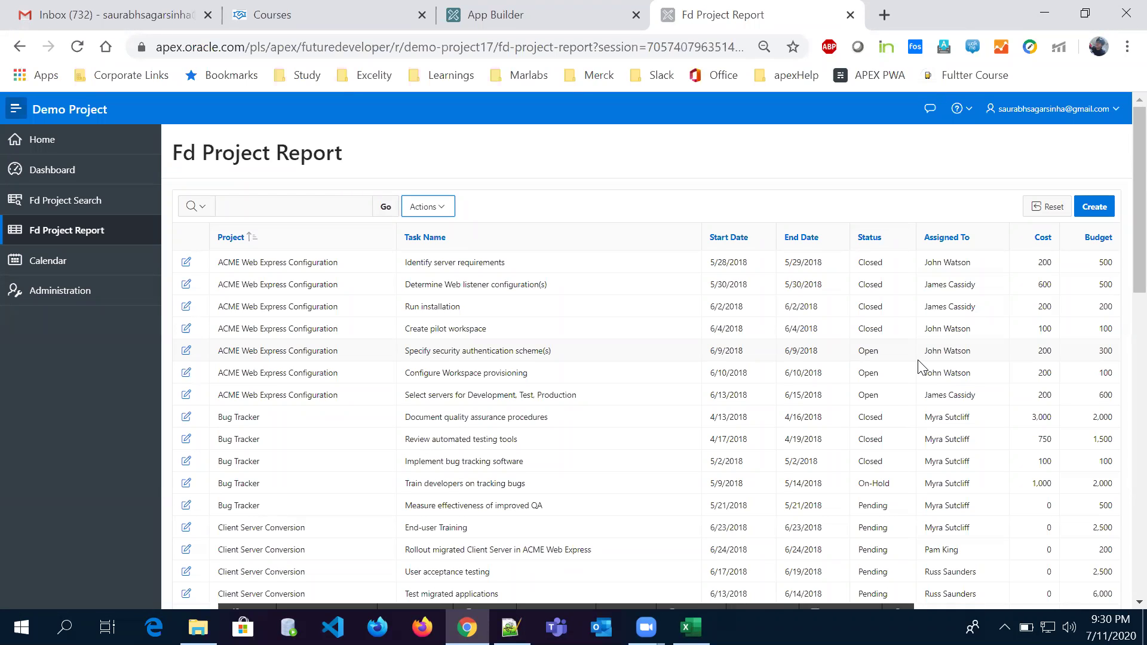
scroll(1120, 173, "down", 10)
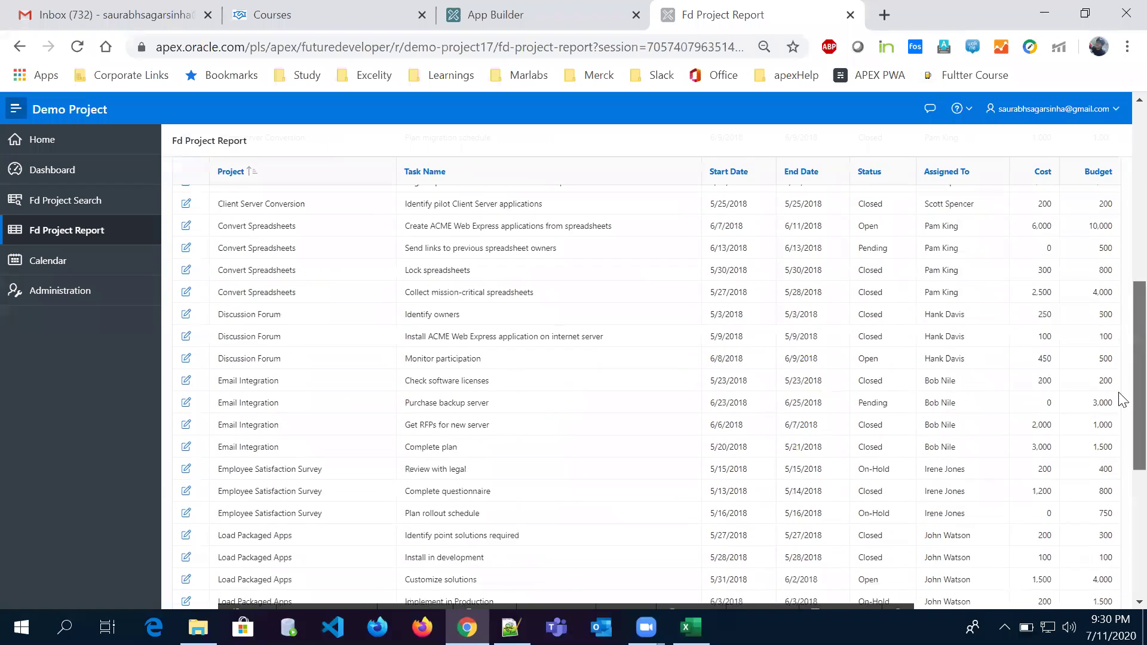
scroll(1119, 328, "up", 7)
scroll(1122, 219, "up", 1)
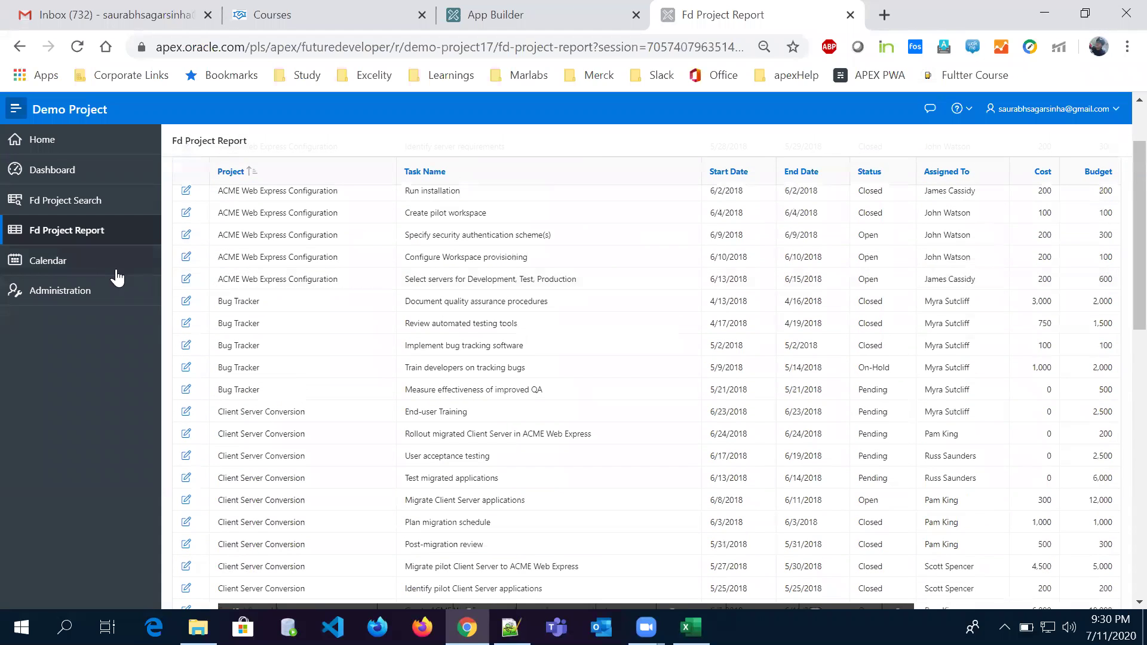
- Open the Calendar page and look over its month view
left_click(60, 262)
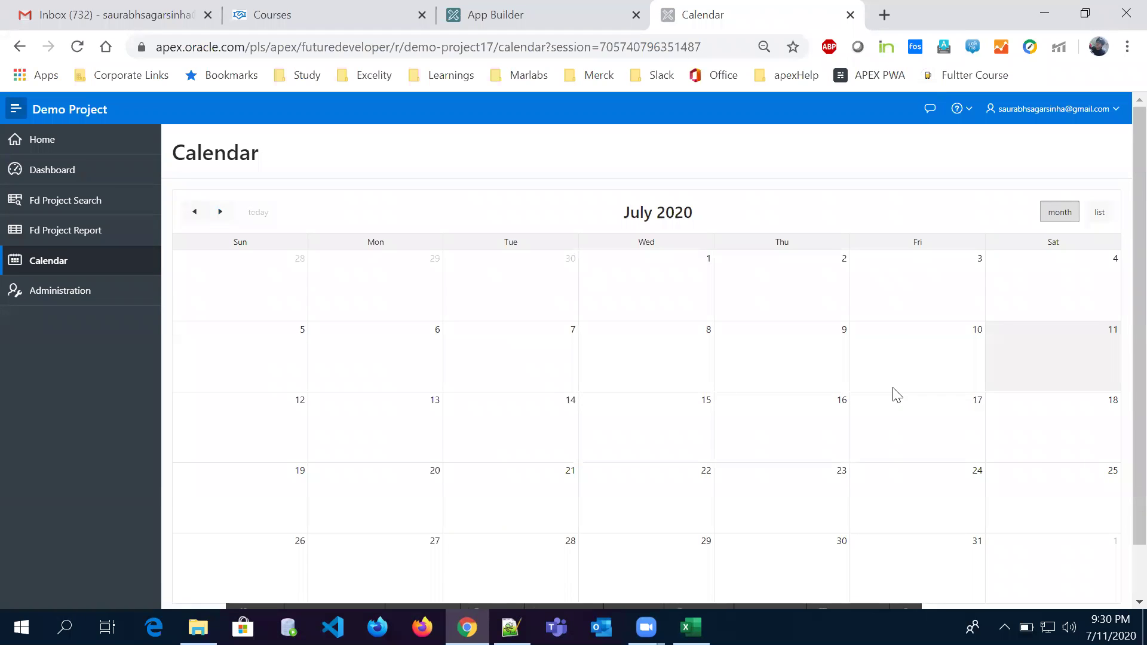
scroll(1120, 322, "down", 1)
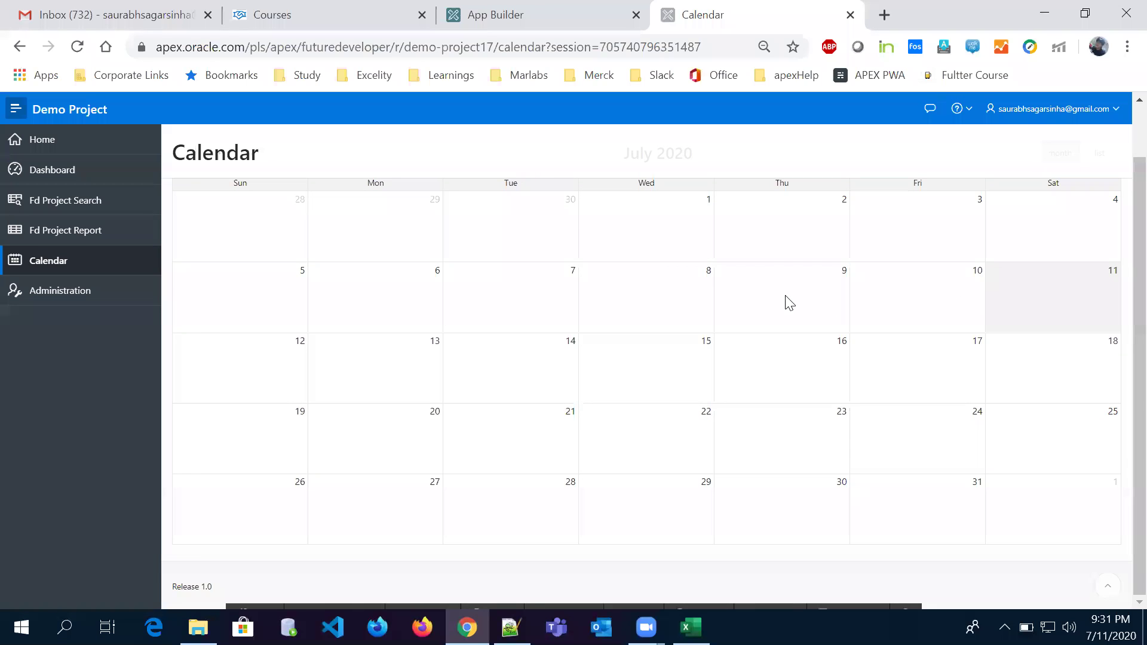
scroll(1119, 295, "up", 1)
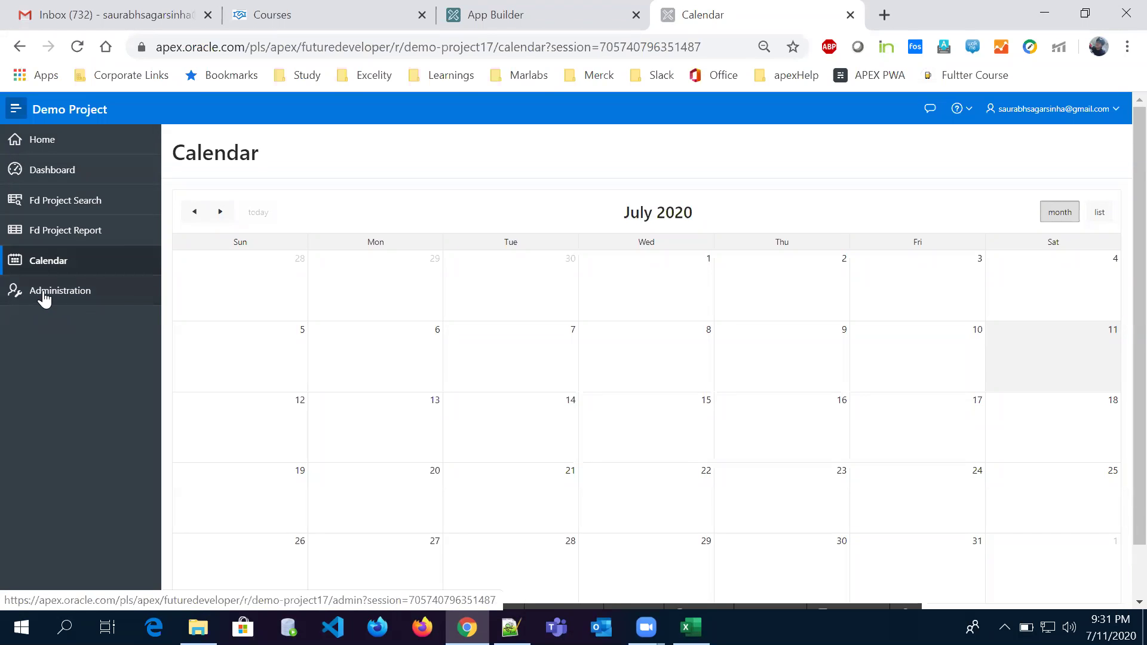
- Open the Administration page and examine its configuration, user interface, activity report, access control and feedback sections
left_click(66, 292)
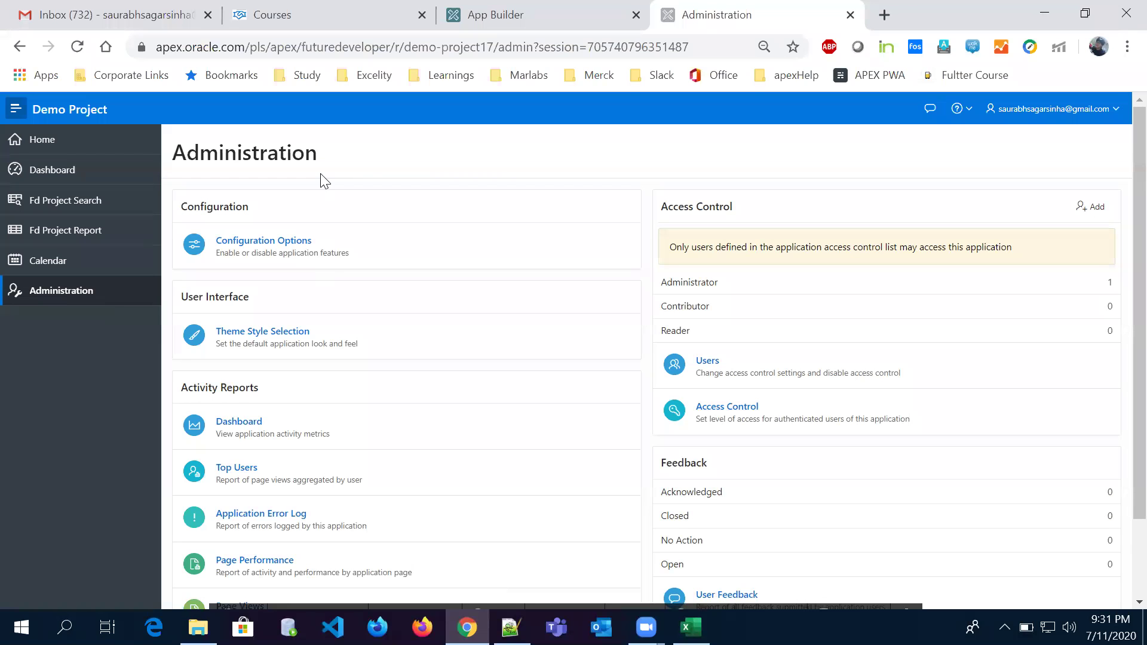
left_click_drag(1138, 266, 1138, 303)
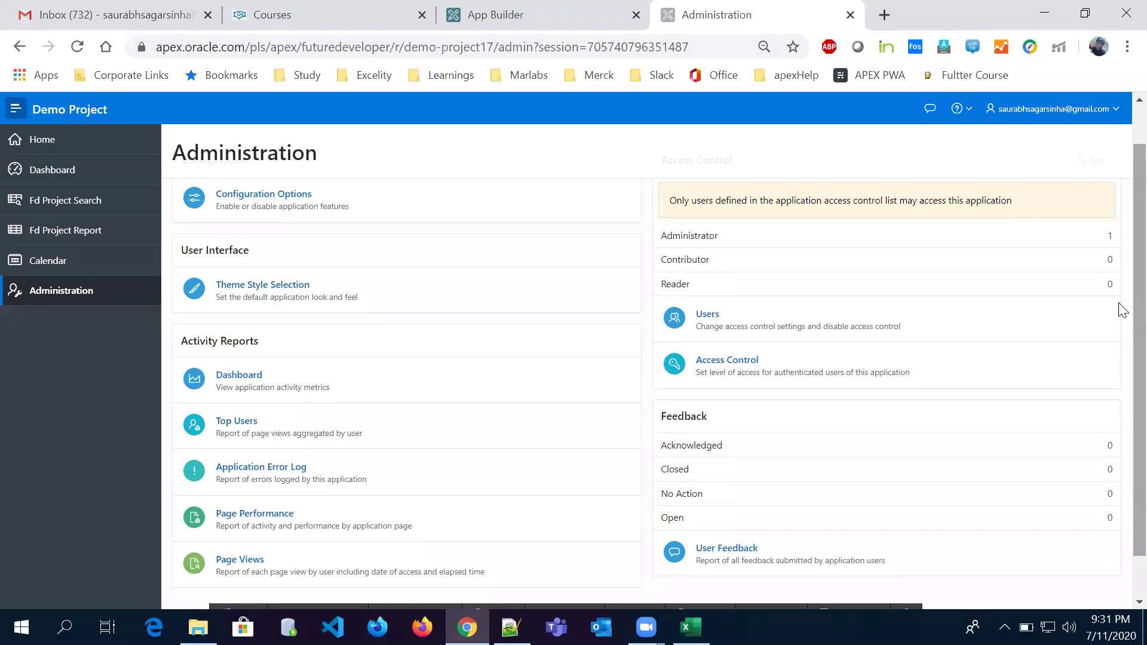
scroll(1120, 338, "down", 1)
scroll(1123, 289, "up", 1)
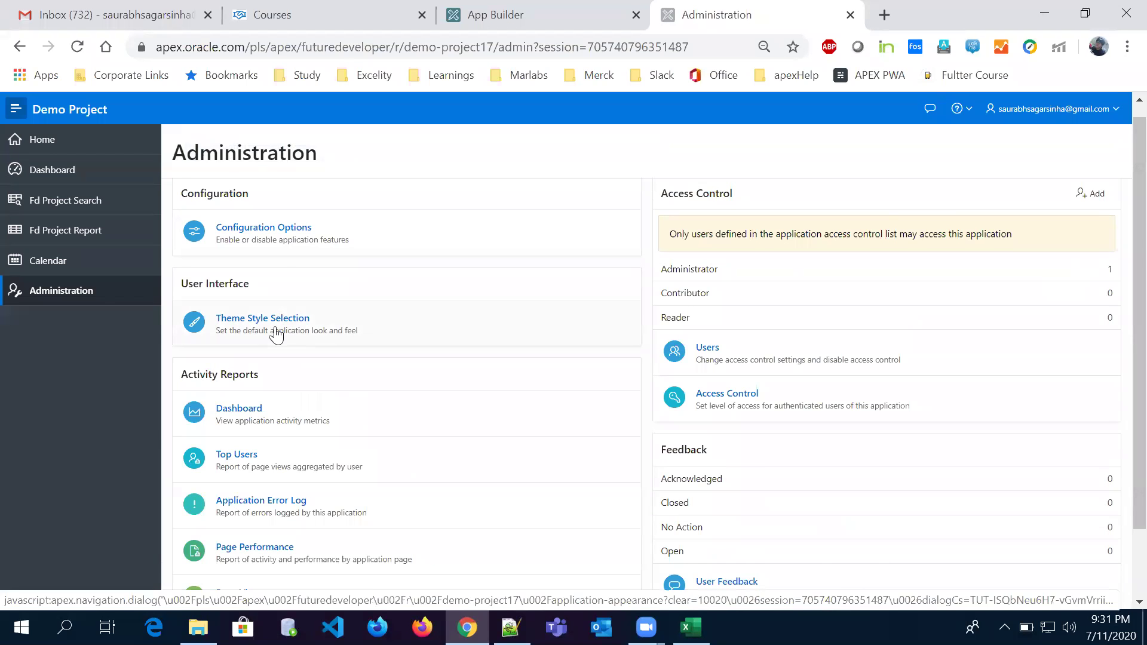
- Set the application's desktop theme style to Vita - Dark, apply the change and dismiss the notification
left_click(261, 334)
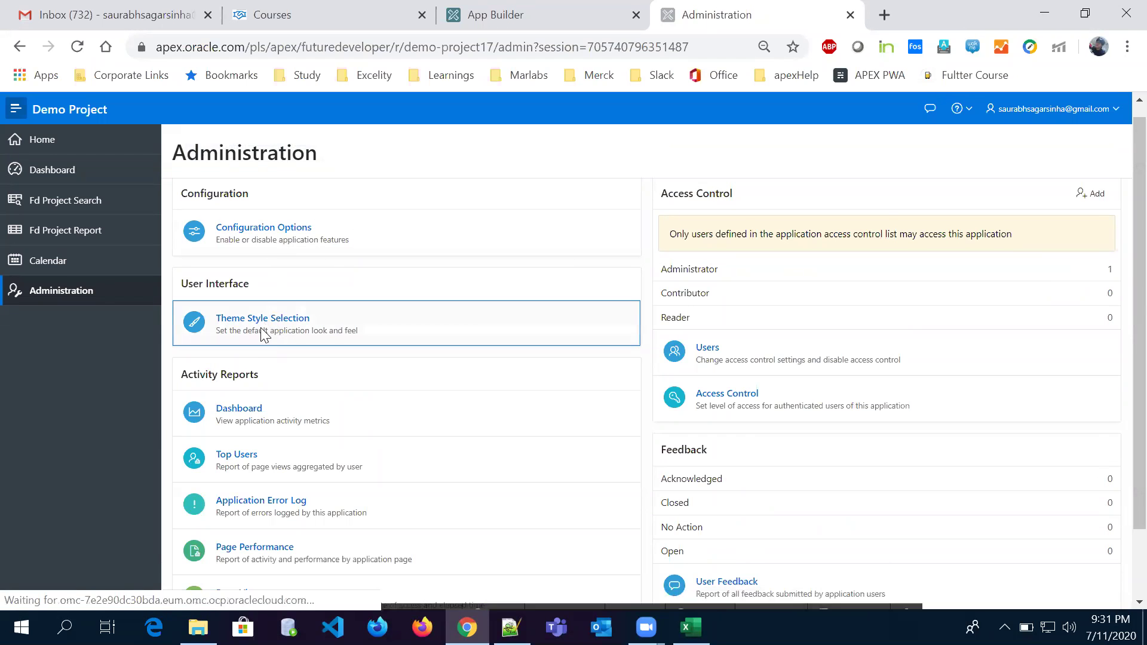
left_click(426, 329)
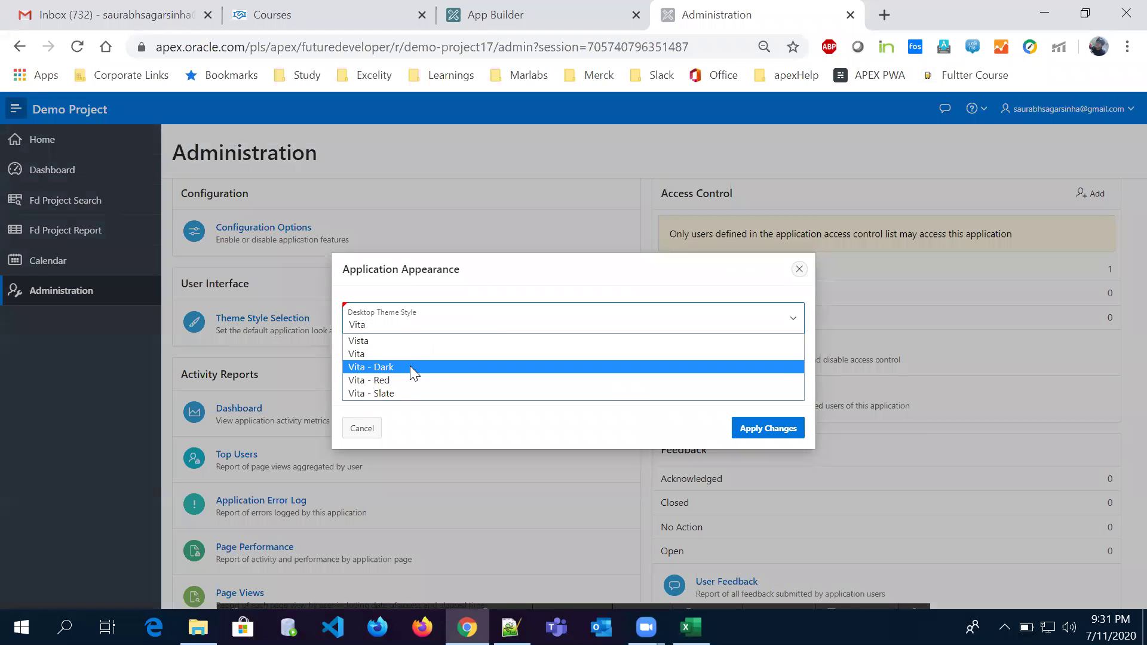
left_click(394, 366)
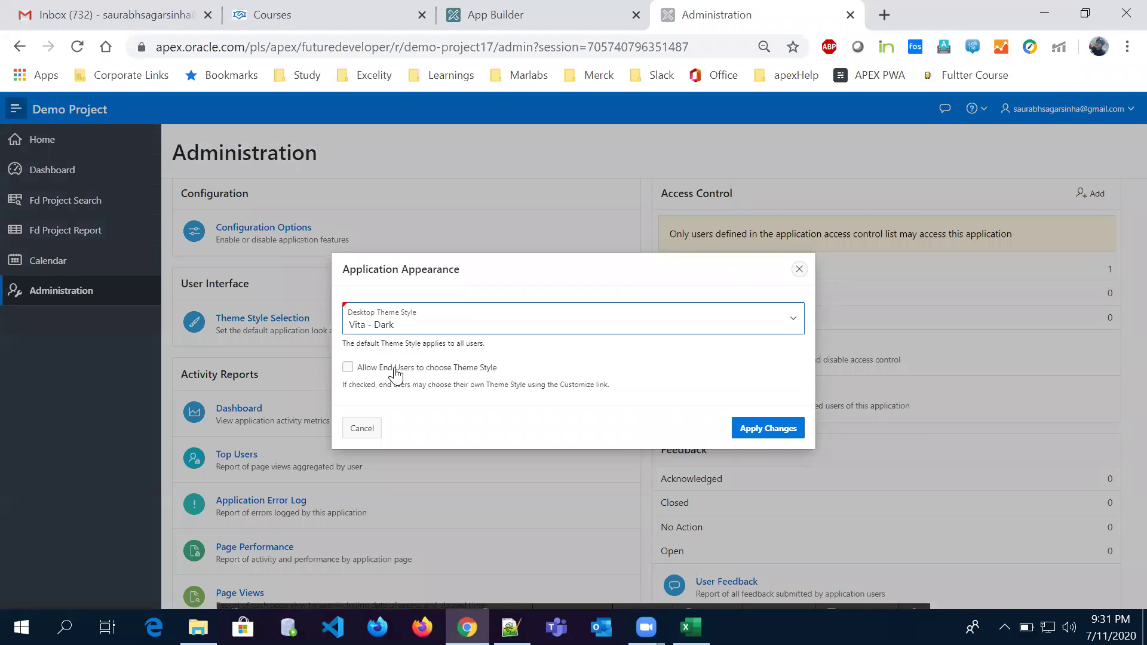
left_click(757, 432)
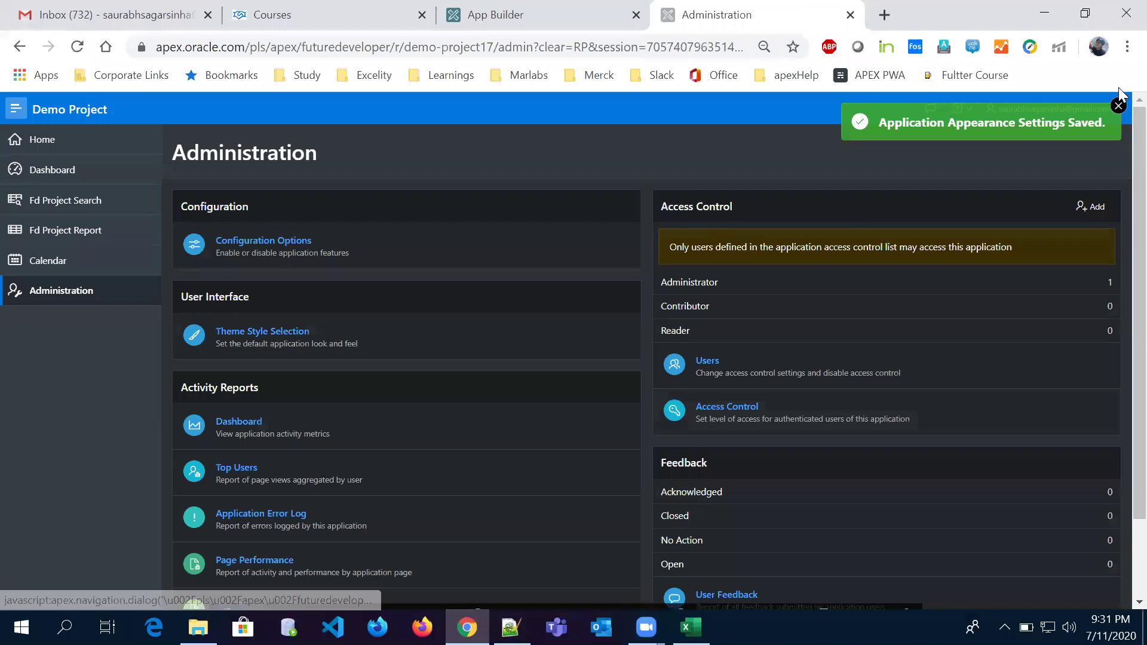
scroll(1118, 110, "down", 2)
left_click(1118, 108)
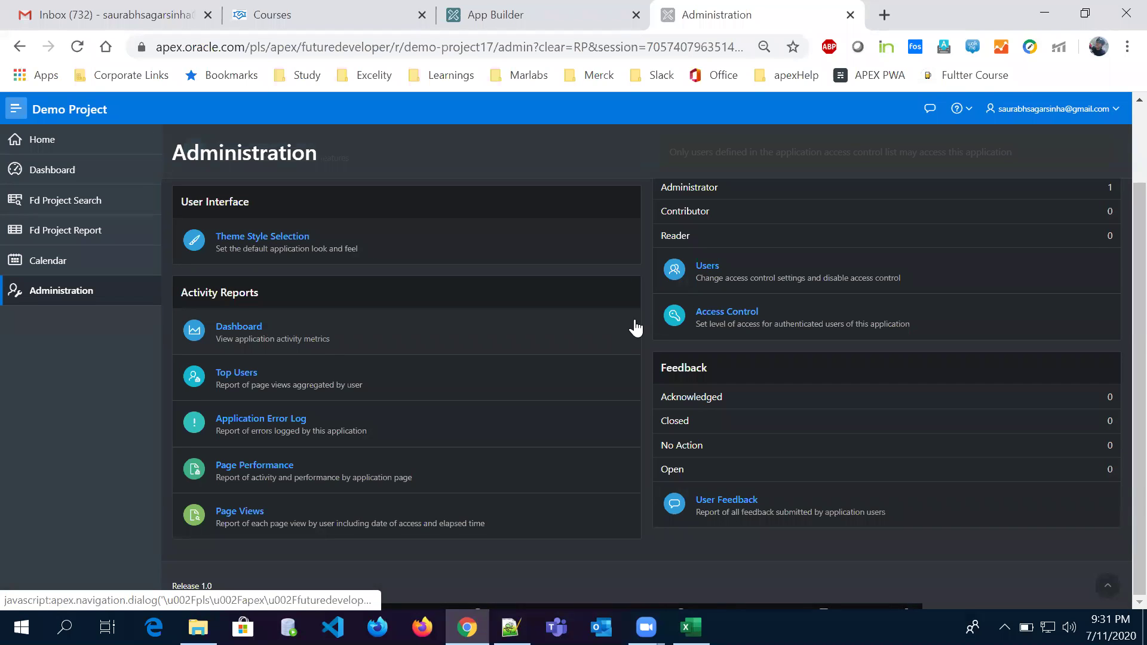
- View the Top Users activity report, close it and return to the Demo Project home page
left_click(266, 377)
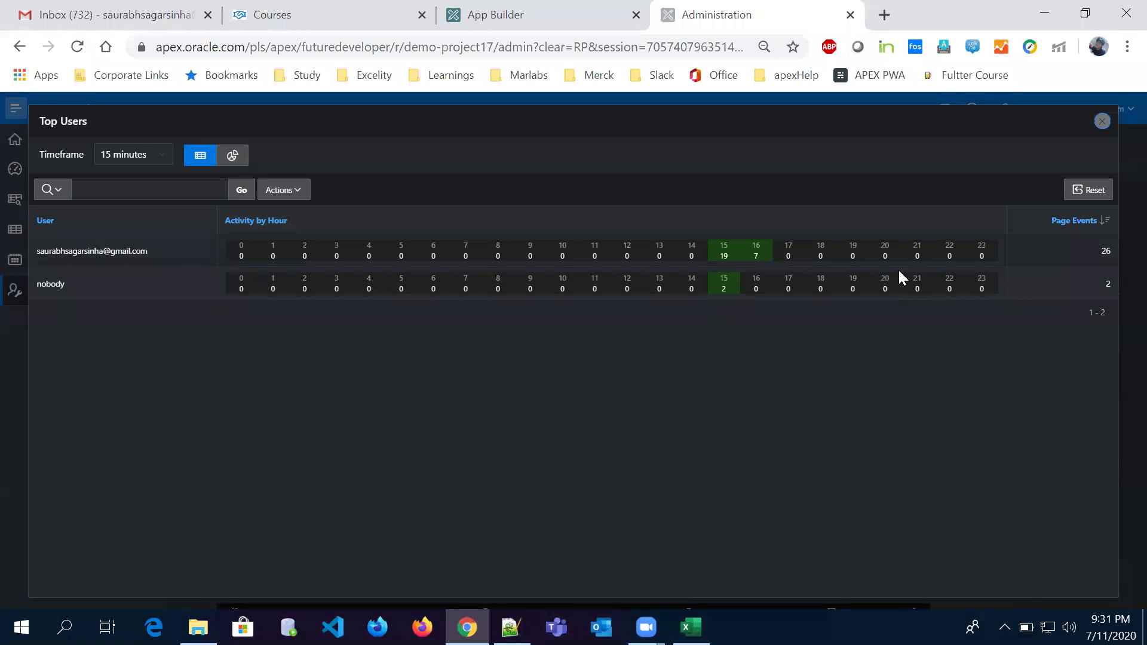
left_click(1101, 121)
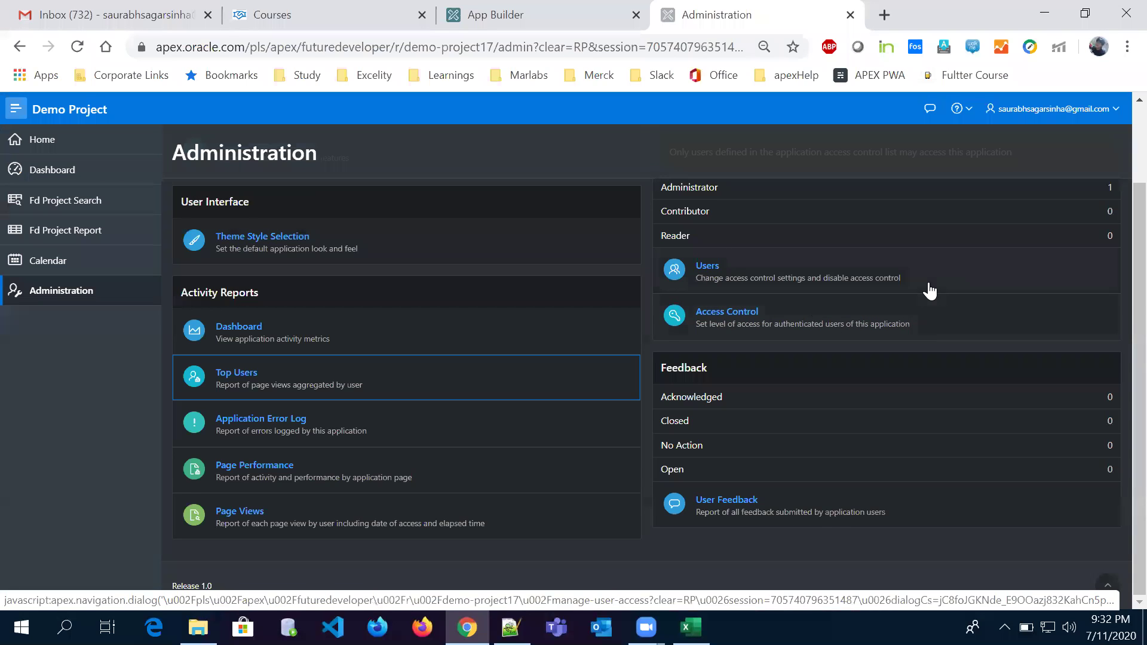
scroll(1118, 209, "up", 2)
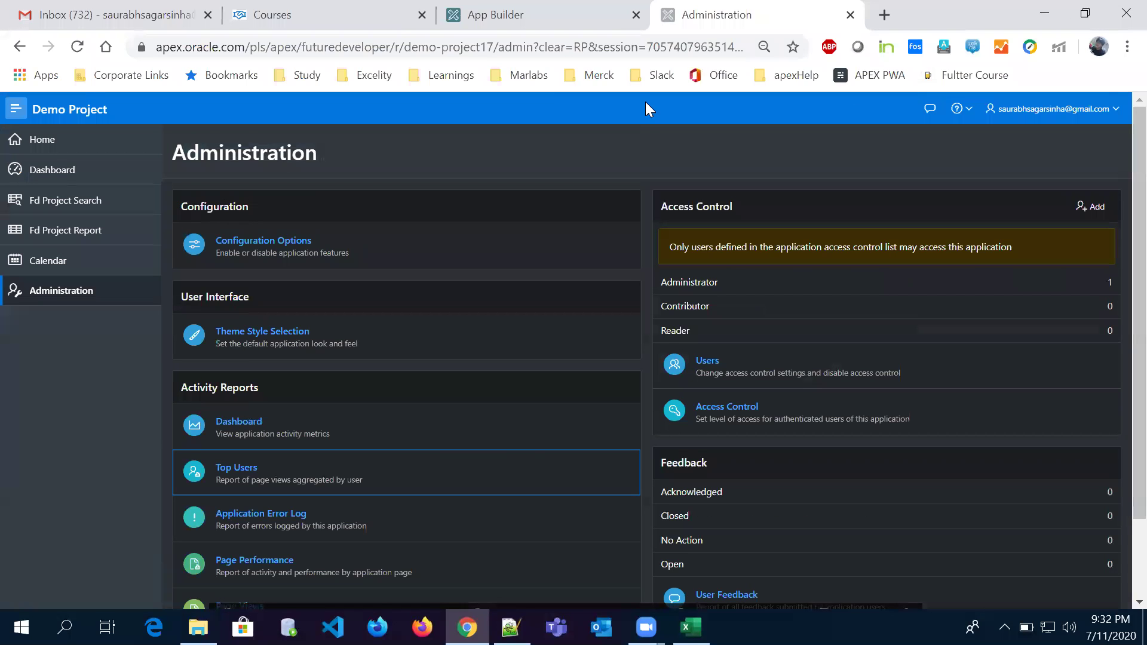
left_click(90, 112)
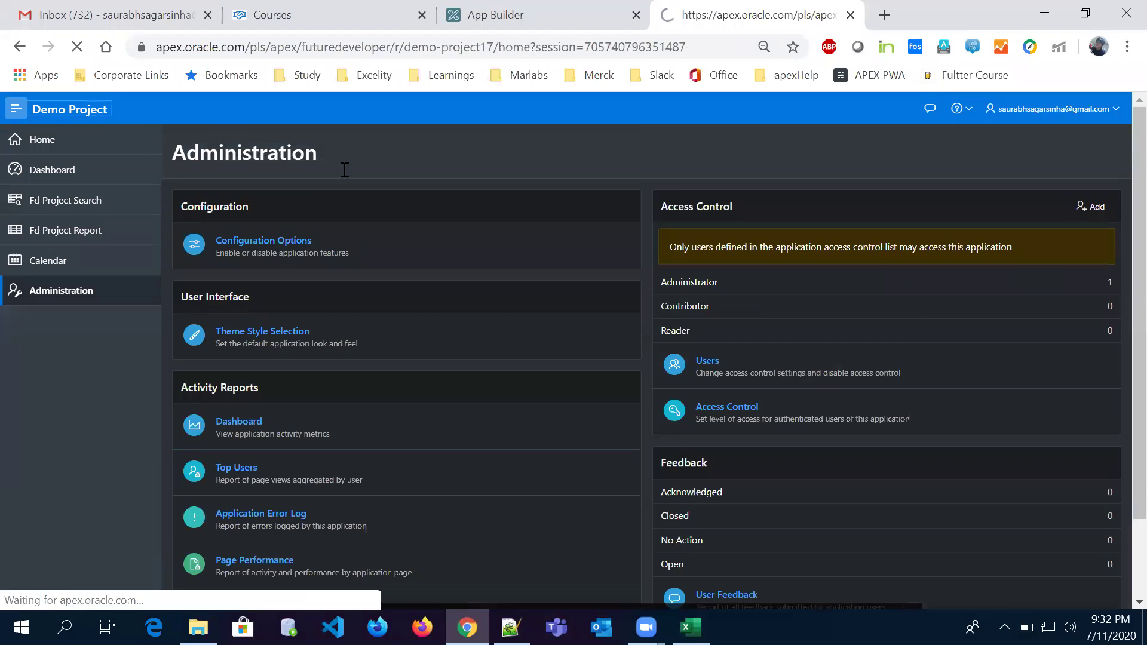